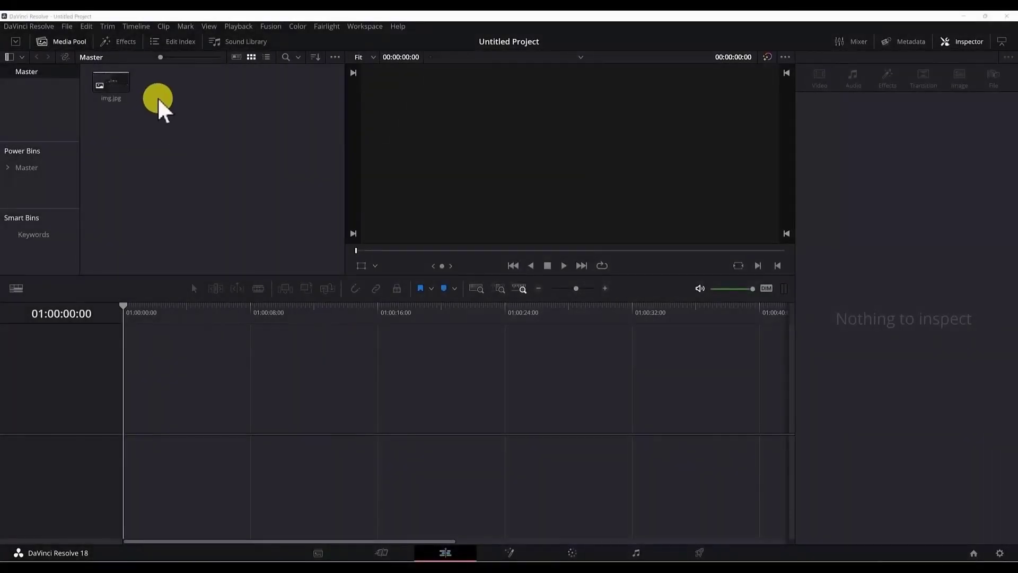
# Step: Drag a Fusion Composition clip from Effects to the start of the timeline
pyautogui.click(124, 43)
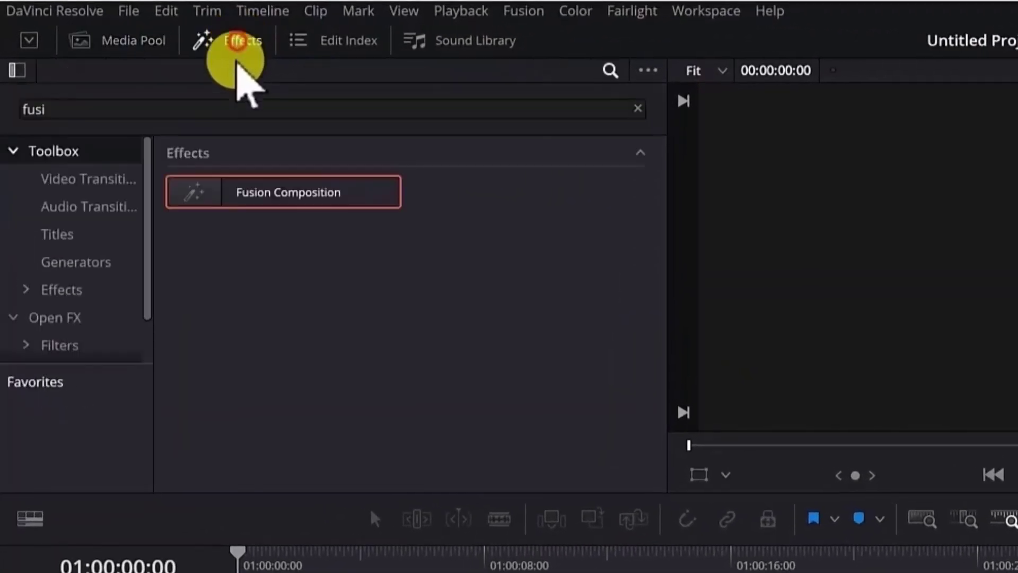
pyautogui.click(93, 109)
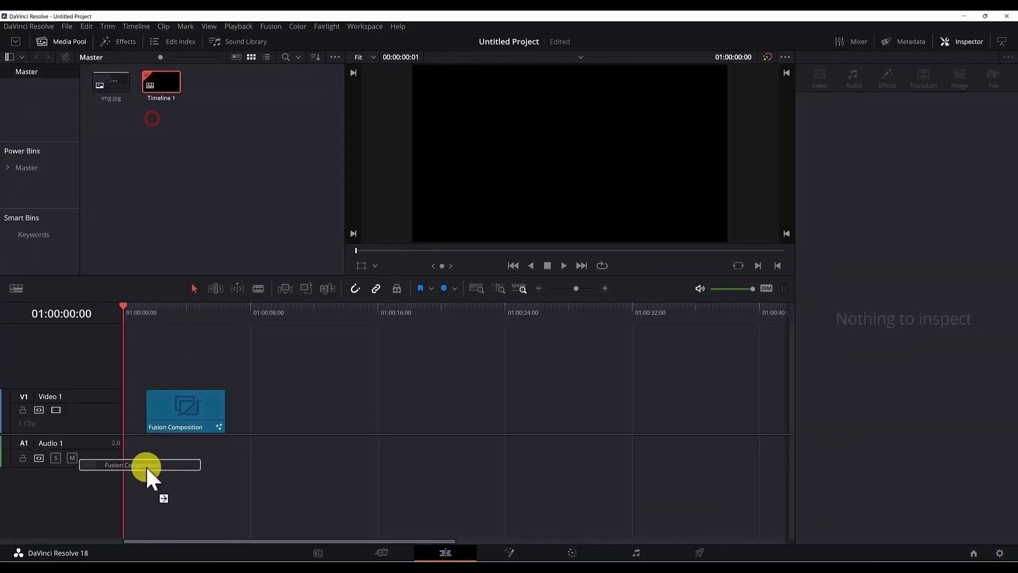
pyautogui.moveTo(147, 473); pyautogui.dragTo(151, 419)
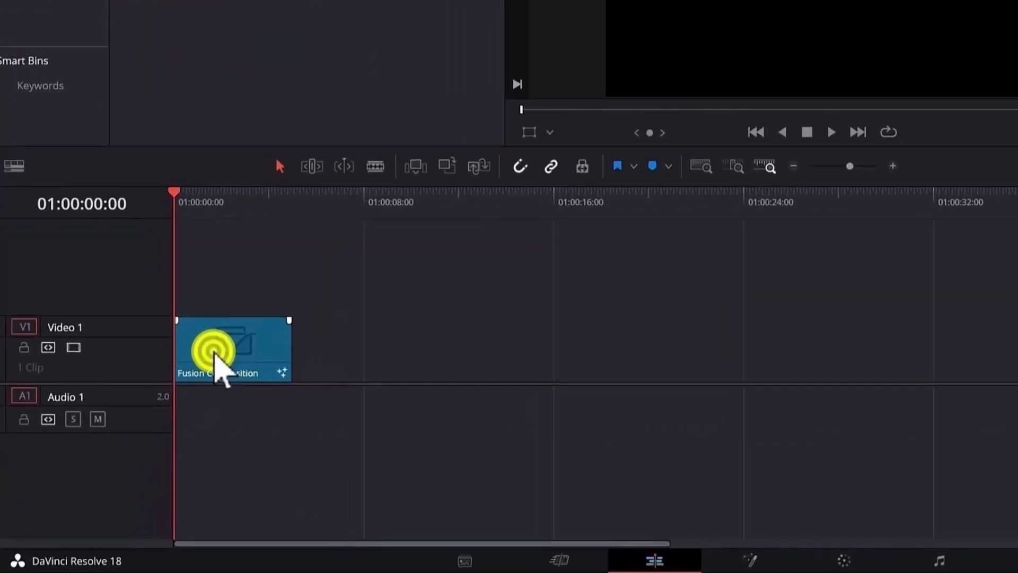
# Step: Change the clip duration to 4 seconds and confirm the 30 fps project settings
pyautogui.rightClick(215, 354)
pyautogui.click(305, 268)
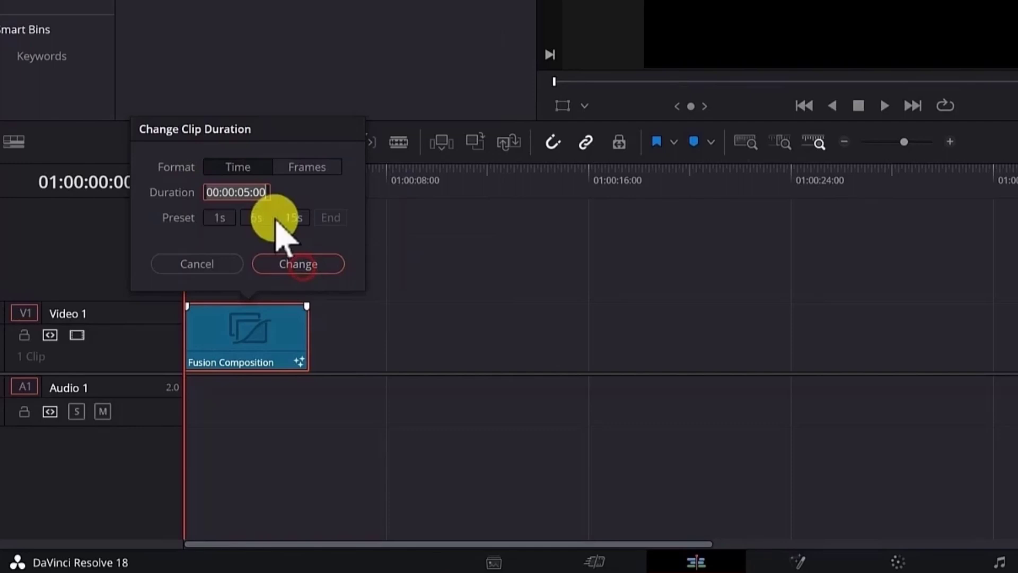
pyautogui.click(251, 192)
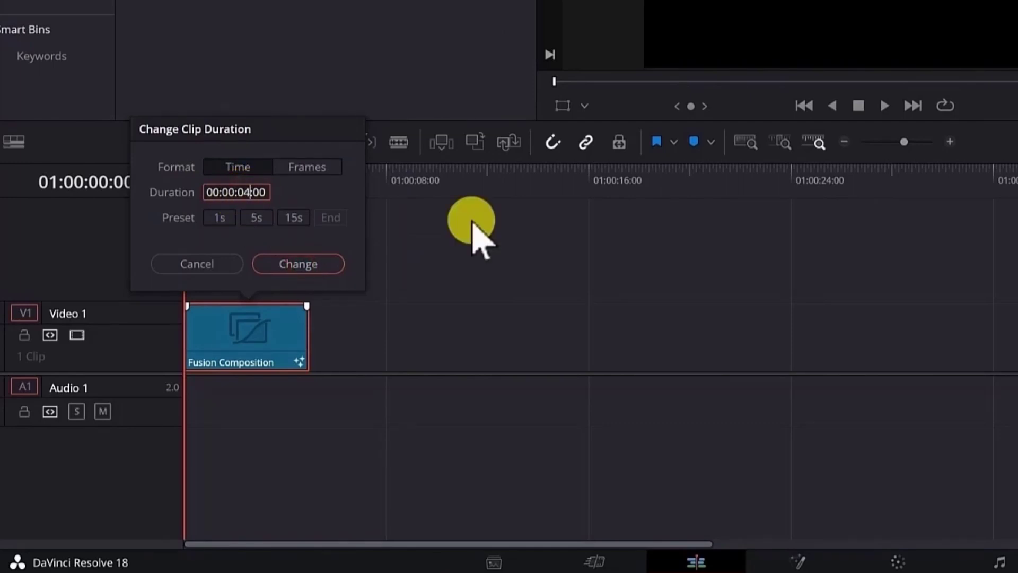
pyautogui.press('Return')
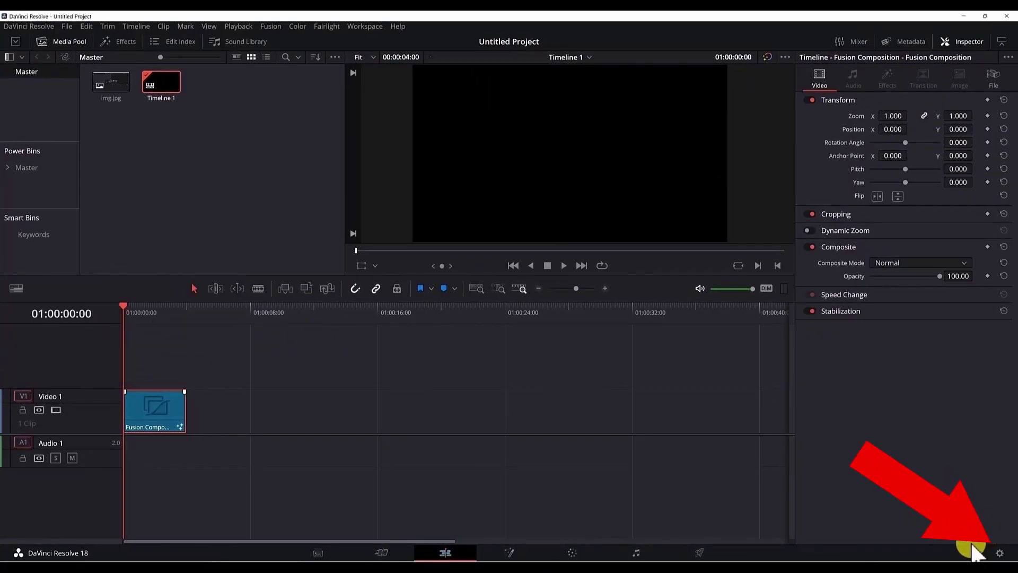
pyautogui.click(1000, 553)
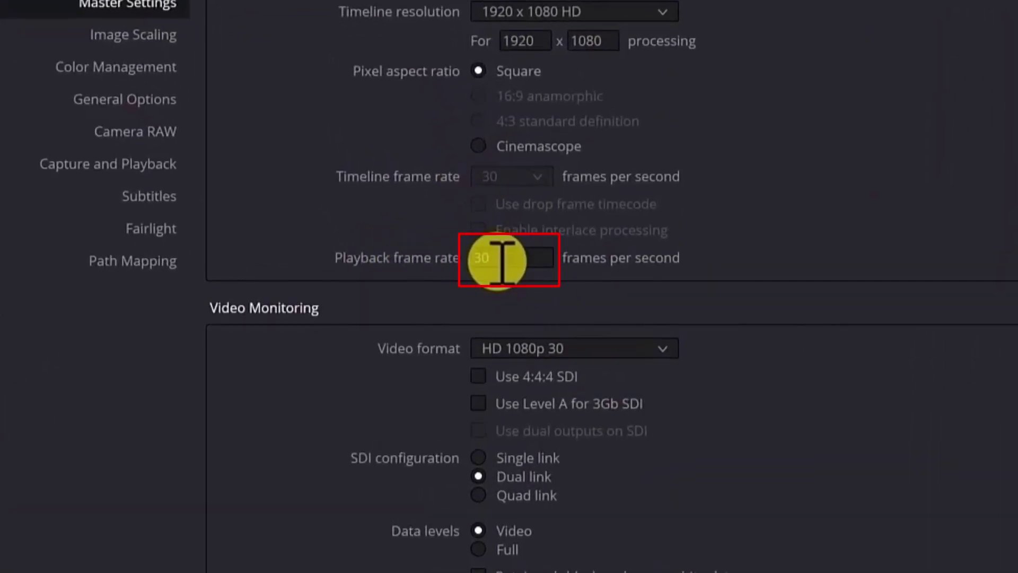
pyautogui.click(697, 493)
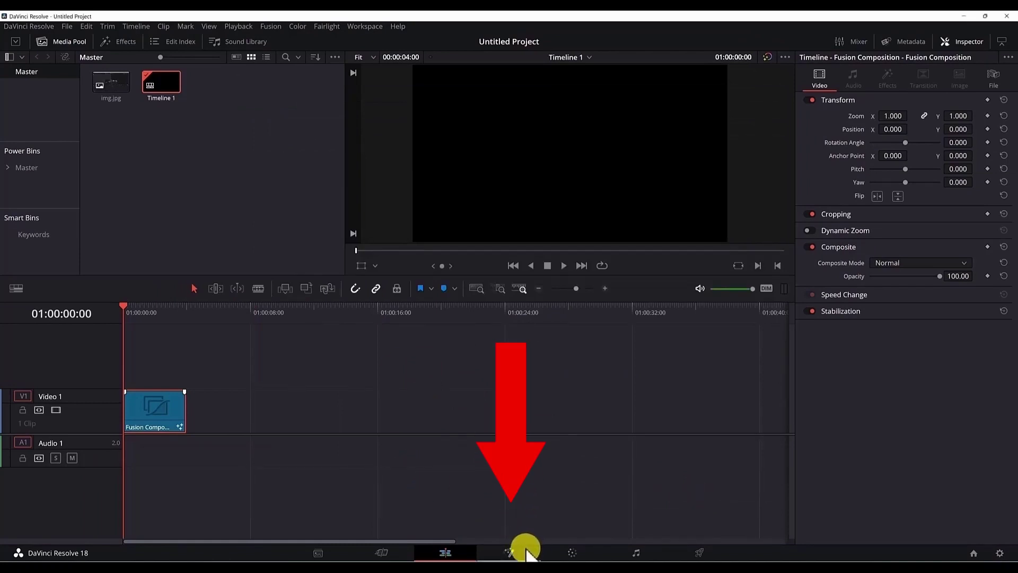
# Step: On the Fusion page, add an sRectangle node to the node view
pyautogui.click(509, 553)
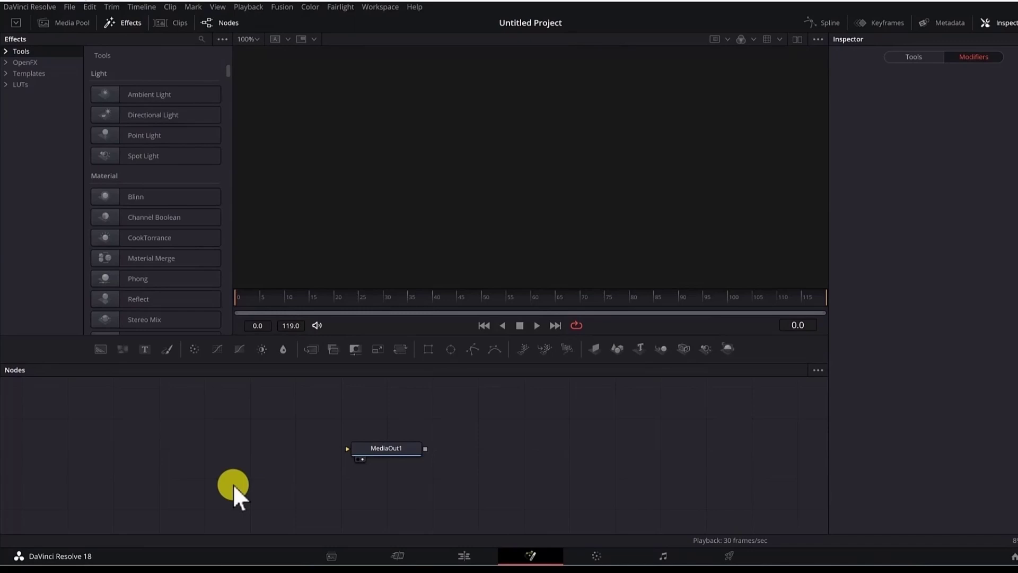
pyautogui.moveTo(226, 479); pyautogui.dragTo(475, 480)
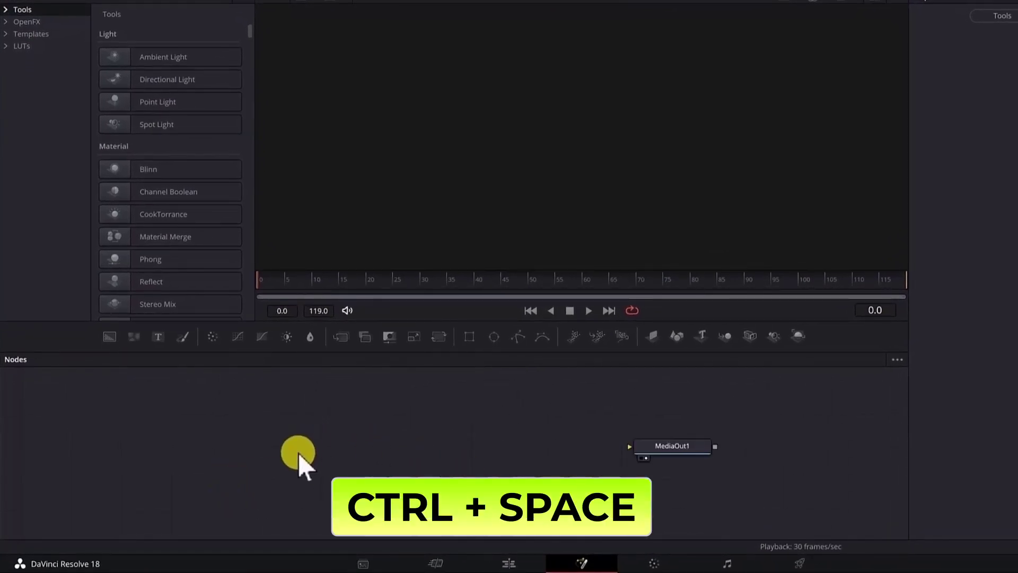
pyautogui.hotkey('ctrl', 'space')
pyautogui.write('srec')
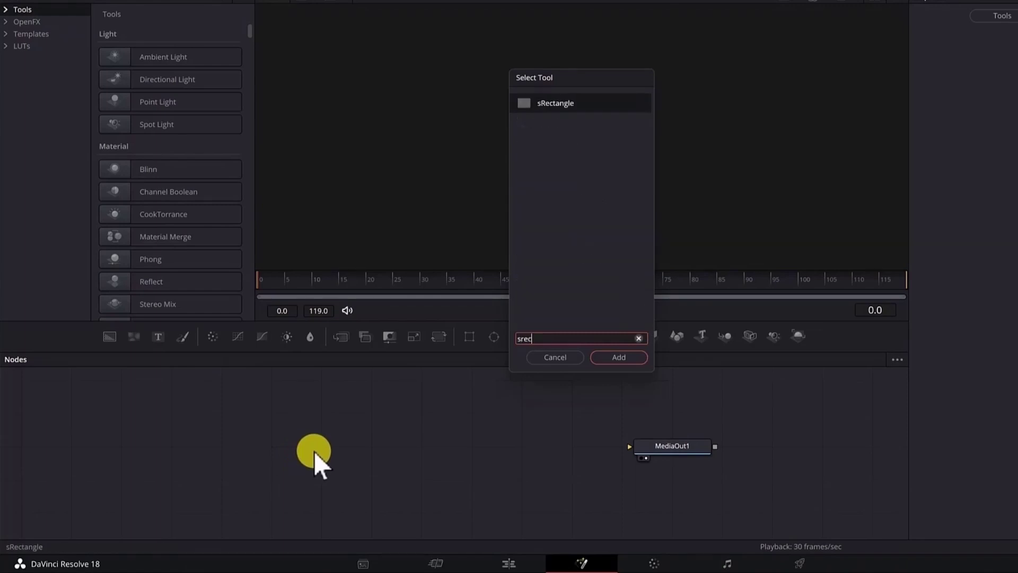
pyautogui.press('Return')
# Step: Add an sRender node after sRectangle1 and connect its output to MediaOut1
pyautogui.hotkey('ctrl', 'space')
pyautogui.write('sre')
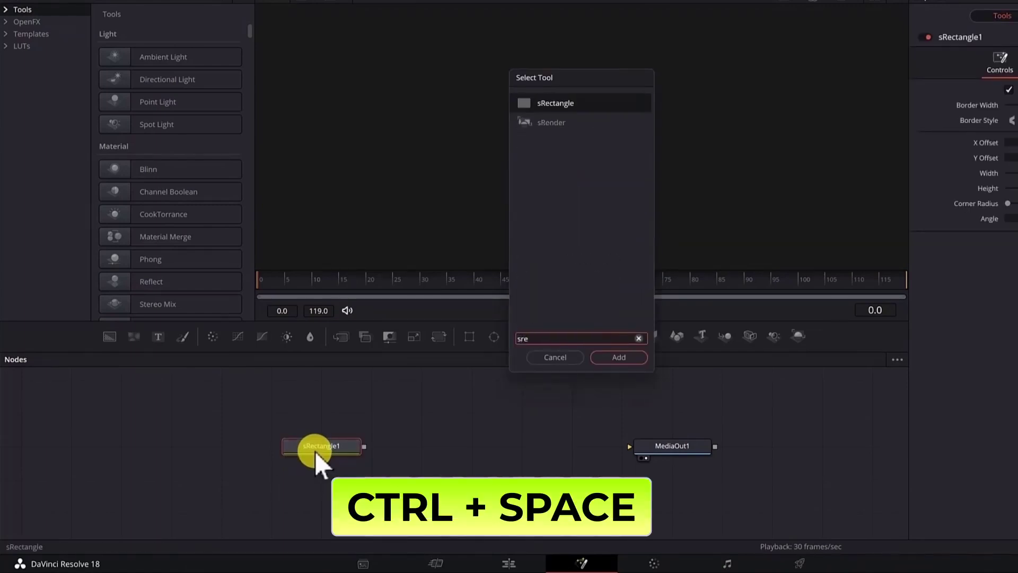
pyautogui.press('Down')
pyautogui.press('Return')
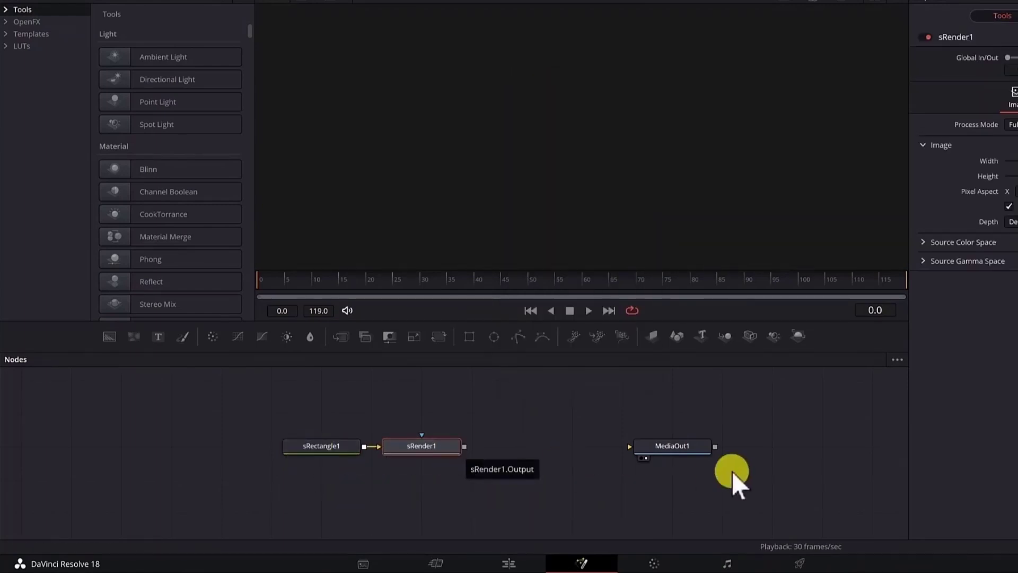
pyautogui.moveTo(465, 446); pyautogui.dragTo(637, 448)
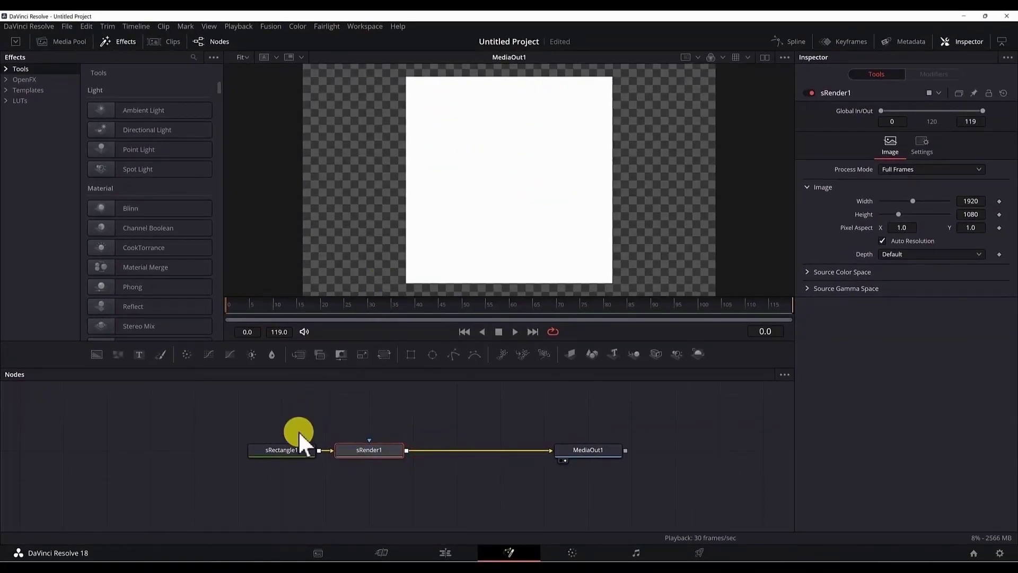
# Step: Set sRectangle1's Width to 0.9 and Height to 0.2
pyautogui.click(289, 450)
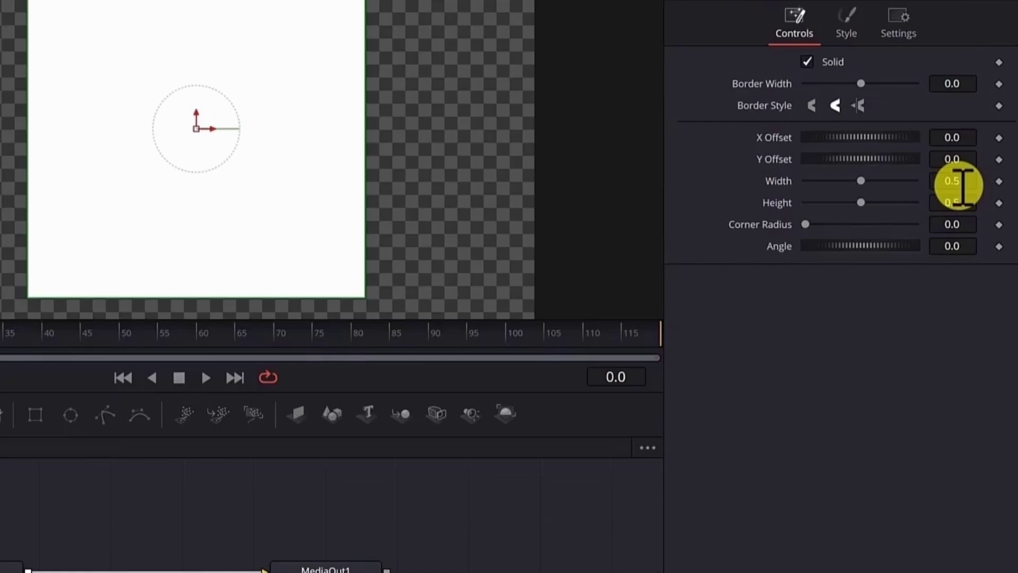
pyautogui.click(954, 185)
pyautogui.write('0.9')
pyautogui.press('Tab')
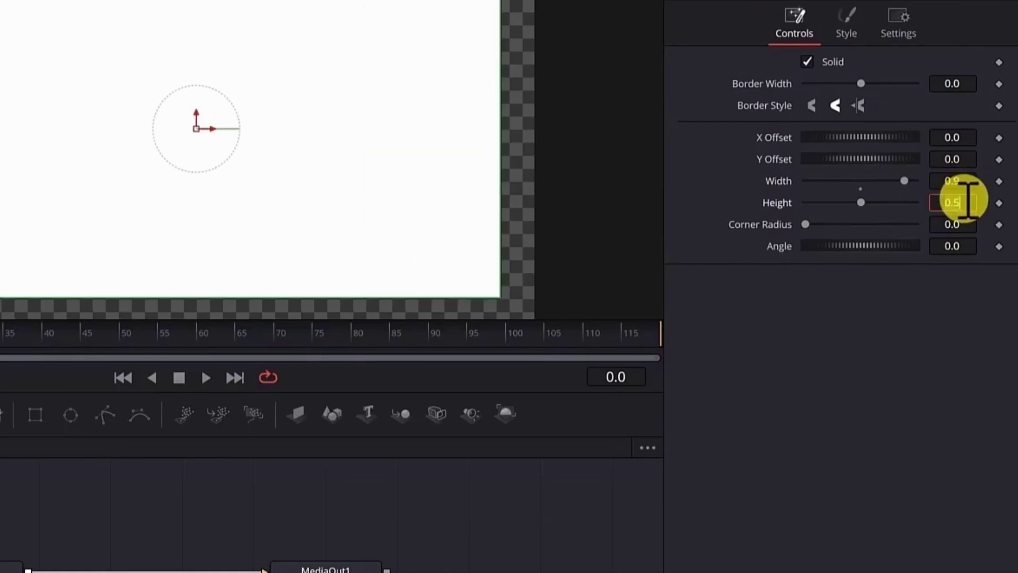
pyautogui.write('0.2')
pyautogui.press('Tab')
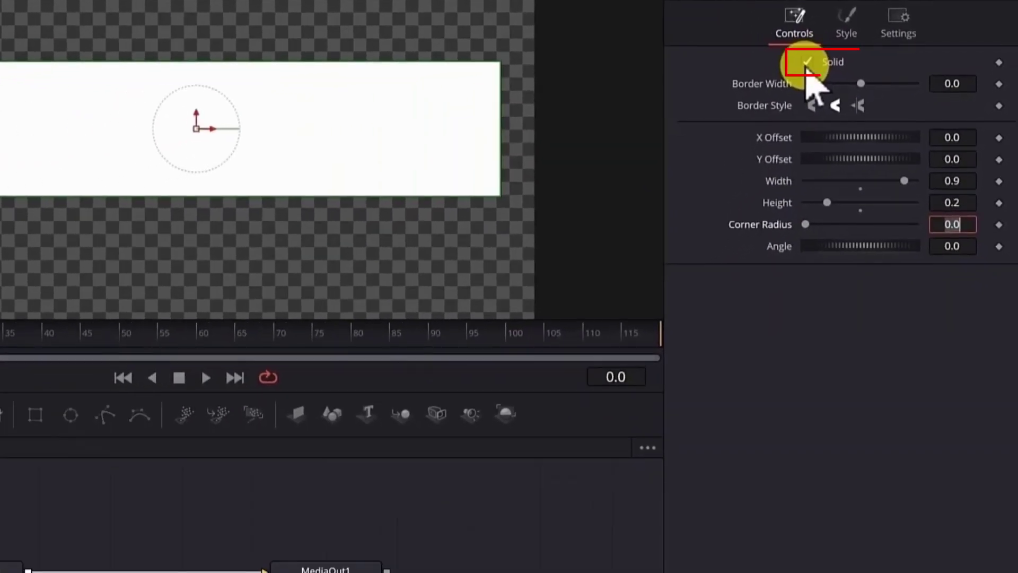
# Step: Uncheck Solid, set Border Width to 0.048, and colour the outline red
pyautogui.click(809, 62)
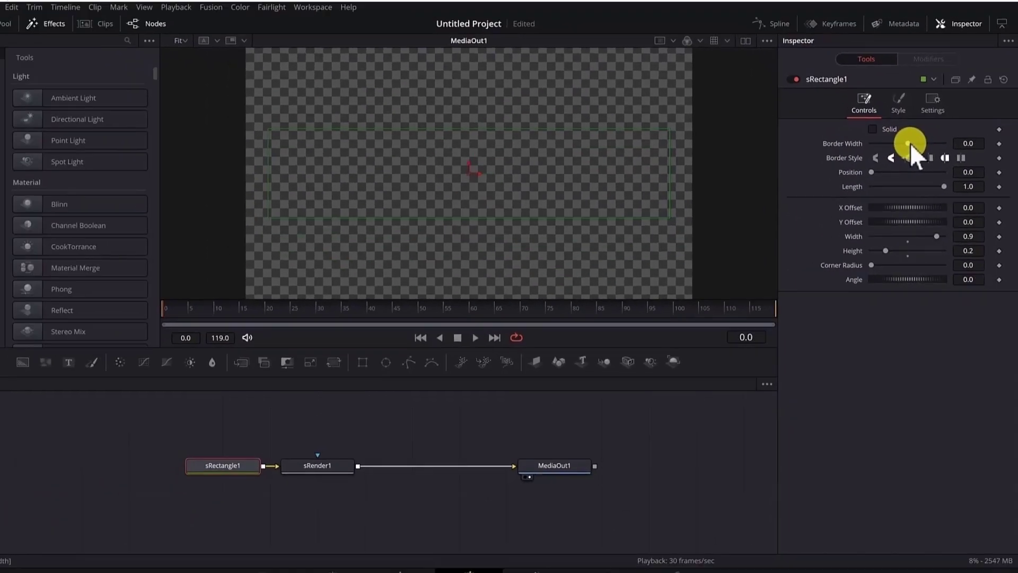
pyautogui.moveTo(910, 143); pyautogui.dragTo(919, 145)
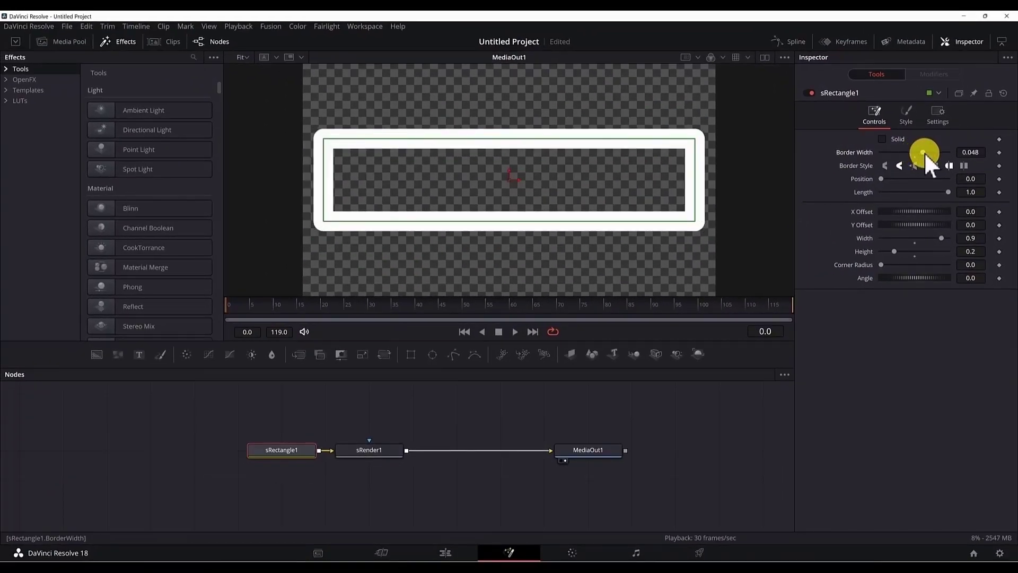
pyautogui.click(905, 112)
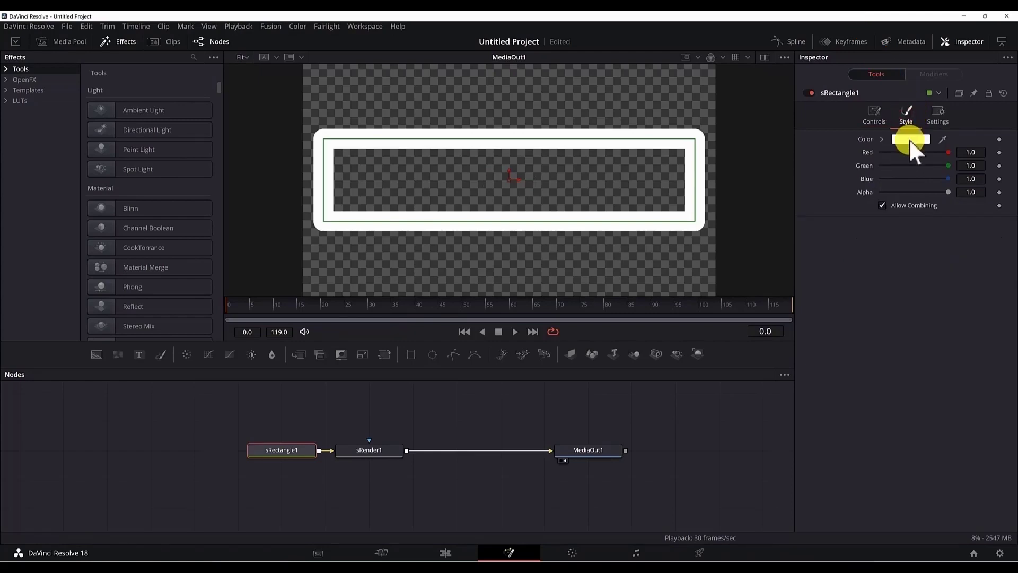
pyautogui.click(910, 139)
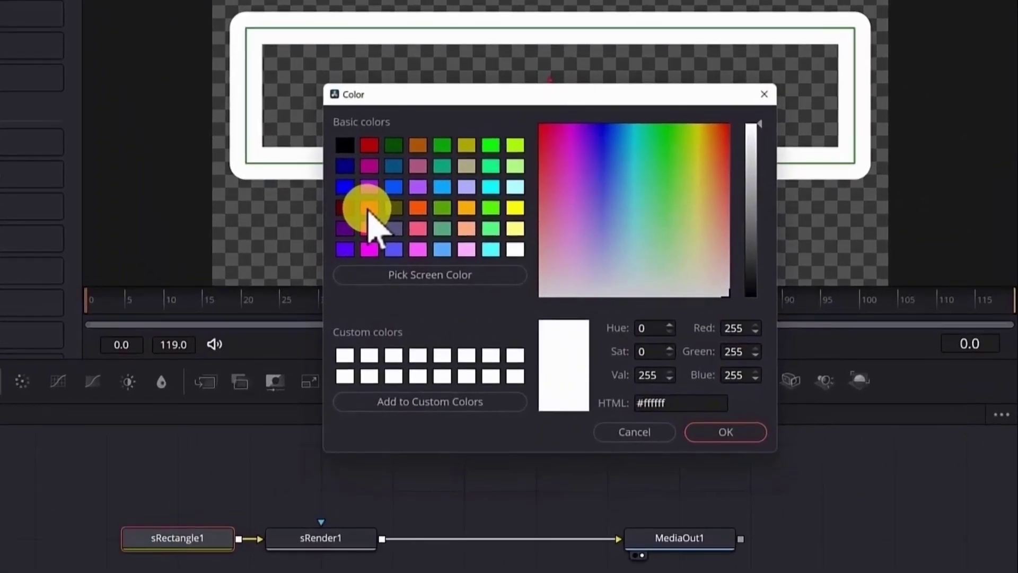
pyautogui.click(369, 209)
pyautogui.click(721, 432)
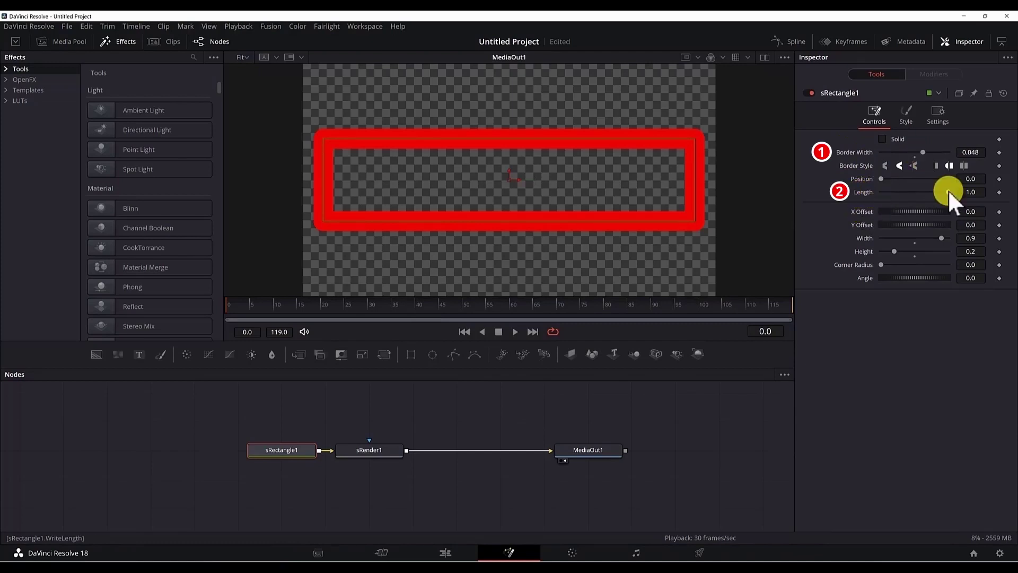
pyautogui.moveTo(949, 192); pyautogui.dragTo(845, 198)
pyautogui.hotkey('ctrl', 'z')
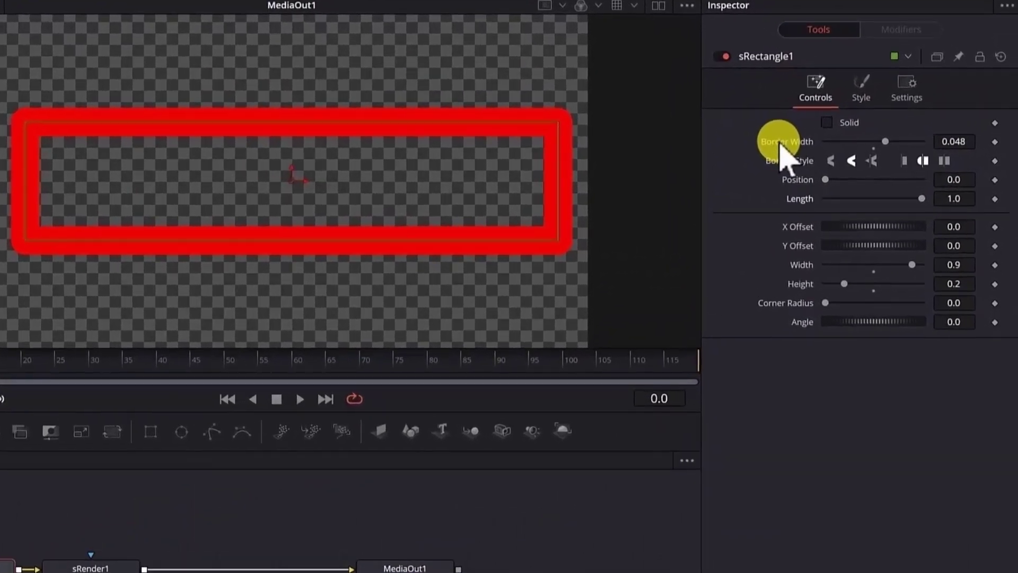
# Step: Drive Border Width with an Anim Curves modifier and view its settings in Modifiers
pyautogui.rightClick(780, 156)
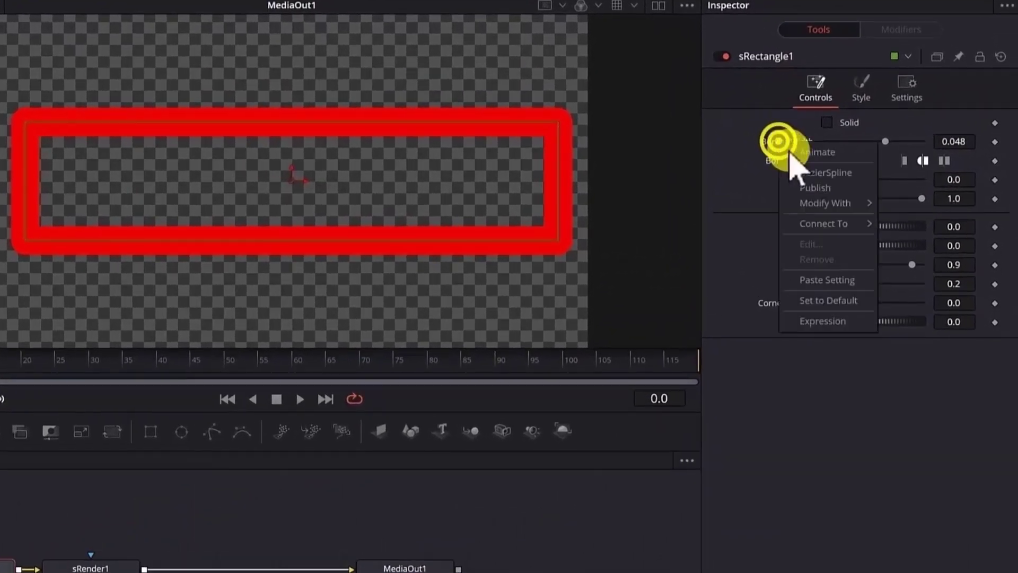
pyautogui.moveTo(817, 204)
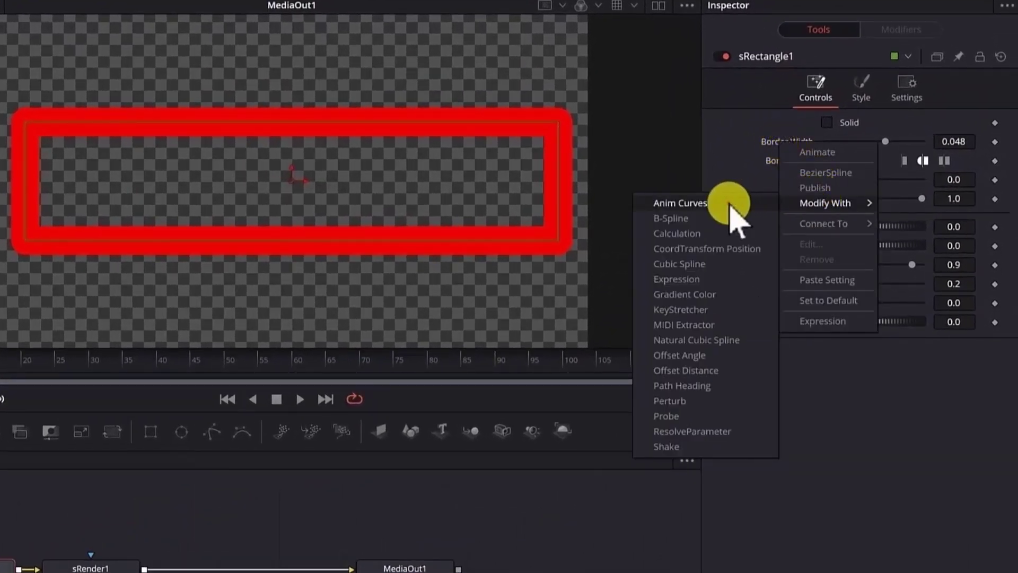
pyautogui.click(731, 207)
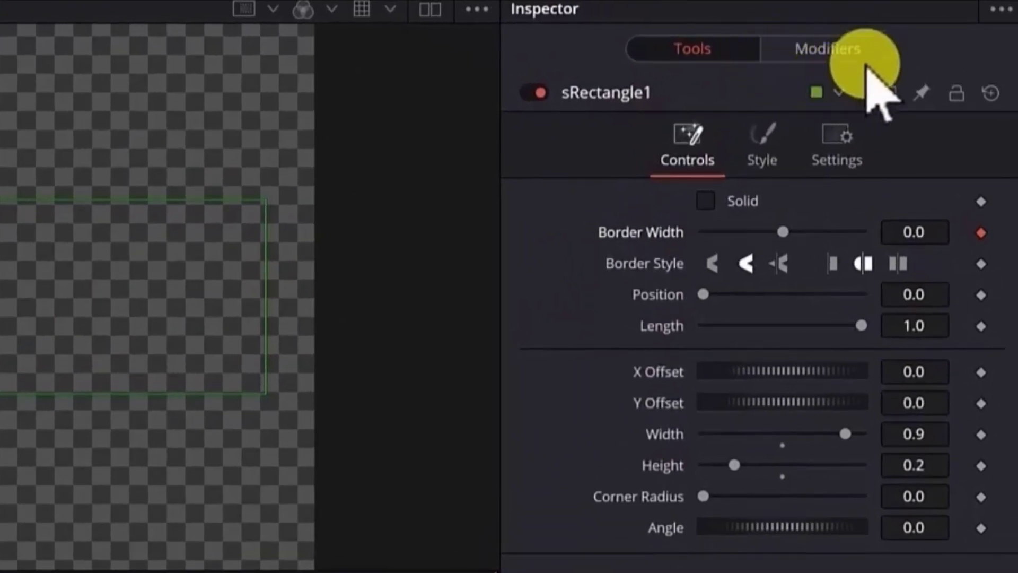
pyautogui.click(843, 48)
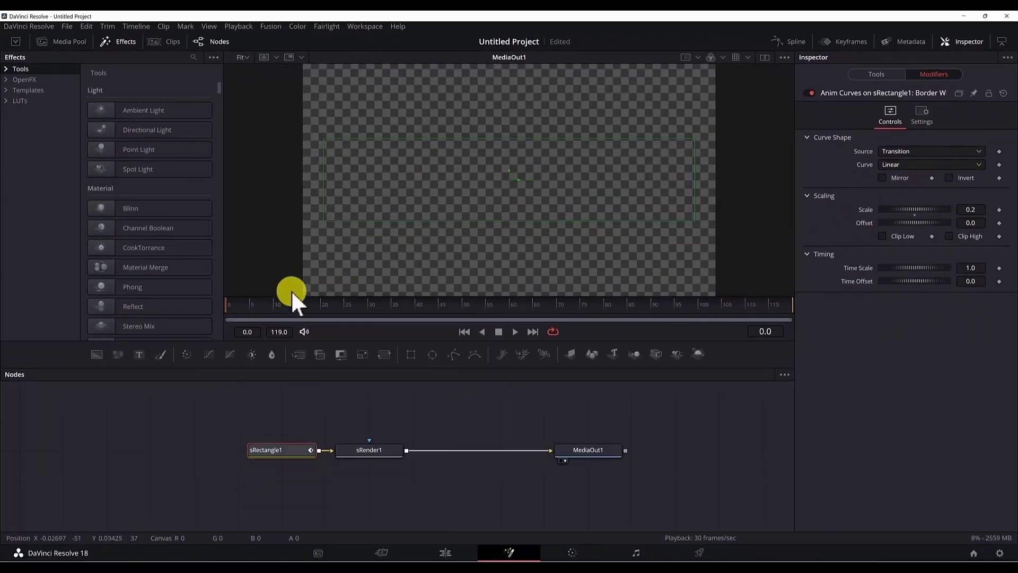
pyautogui.moveTo(290, 297); pyautogui.dragTo(346, 317)
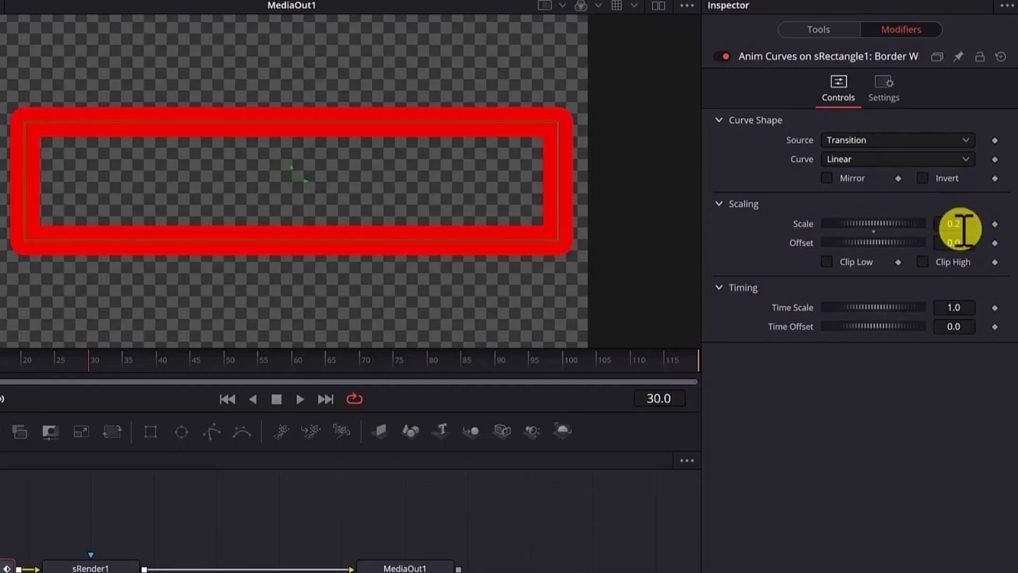
# Step: Set the Anim Curves Scale to 0.02 and change Source from Transition to Duration
pyautogui.click(955, 224)
pyautogui.write('0.02')
pyautogui.press('Return')
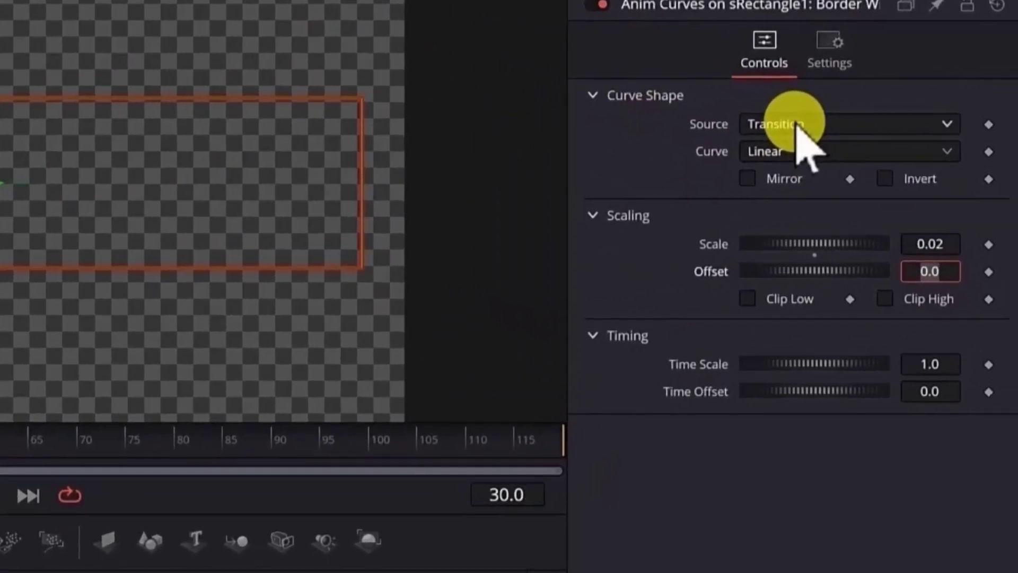
pyautogui.click(823, 133)
pyautogui.click(822, 153)
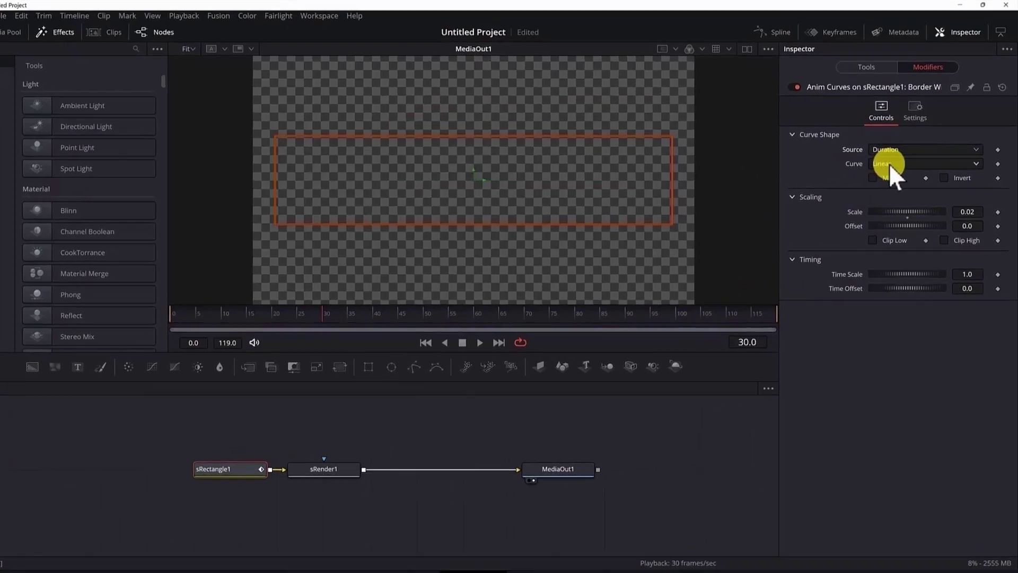
# Step: Switch the Curve to Custom and check the border at frames 0, 30 and 90
pyautogui.click(889, 164)
pyautogui.click(859, 209)
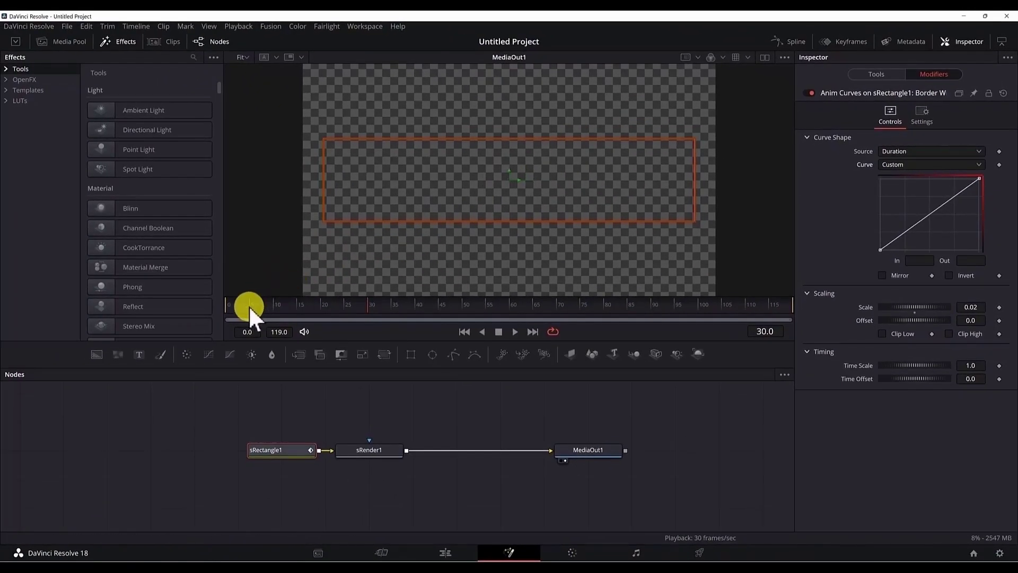
pyautogui.click(226, 306)
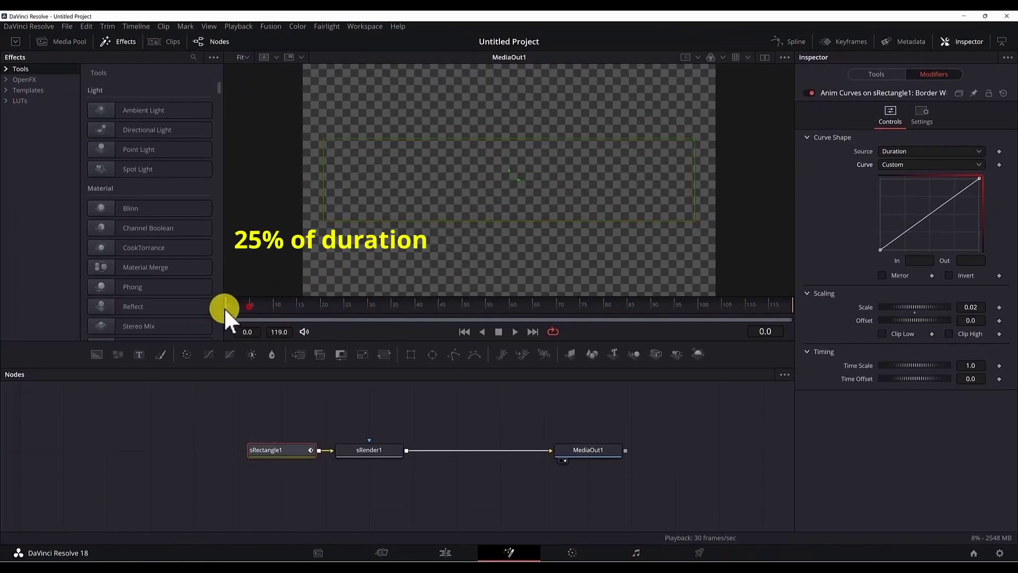
pyautogui.click(367, 308)
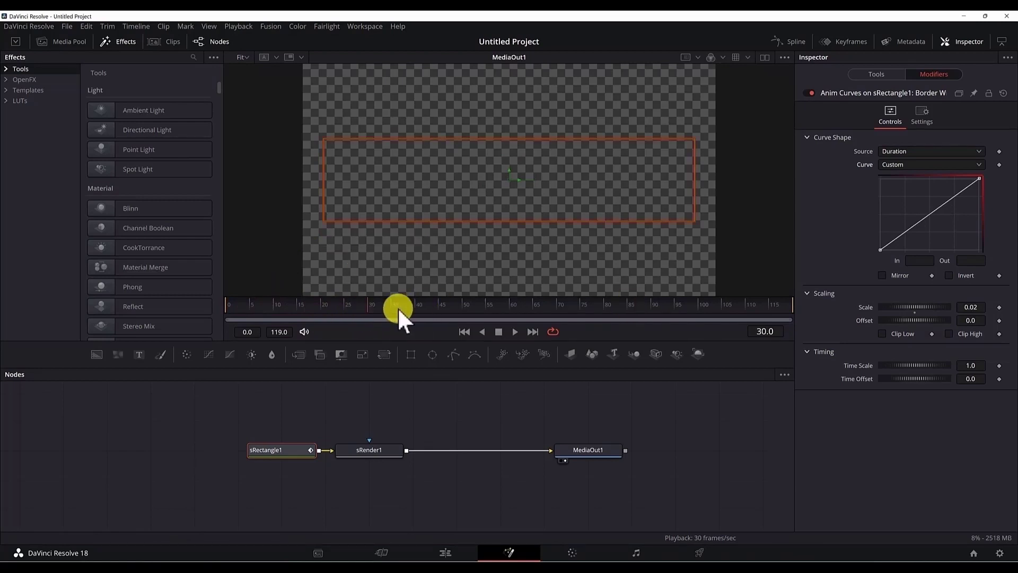
pyautogui.click(652, 307)
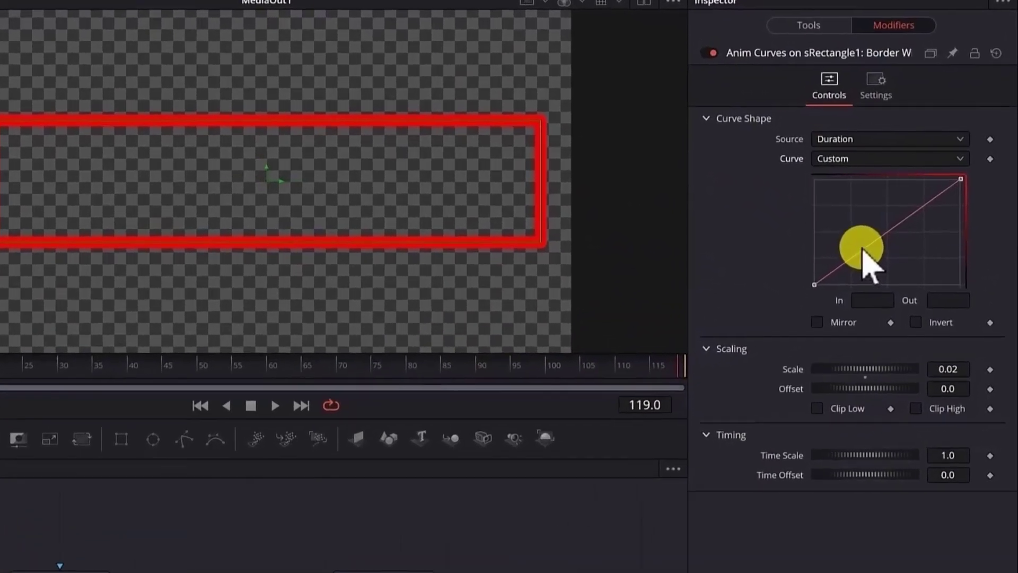
# Step: Add a curve point at In 0.25, Out 1.0 so the border grows early
pyautogui.click(911, 228)
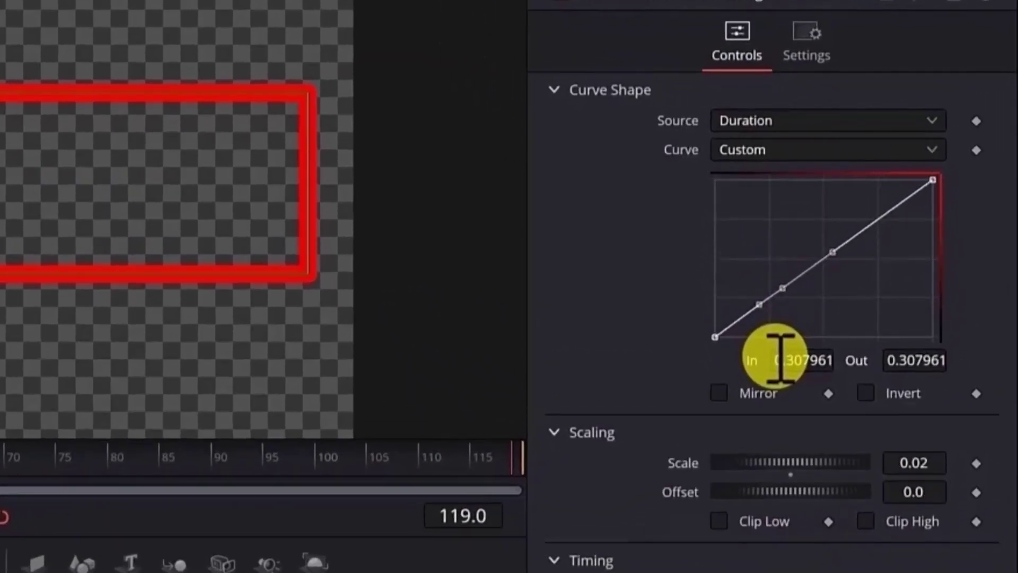
pyautogui.tripleClick(779, 360)
pyautogui.write('0.25')
pyautogui.press('Tab')
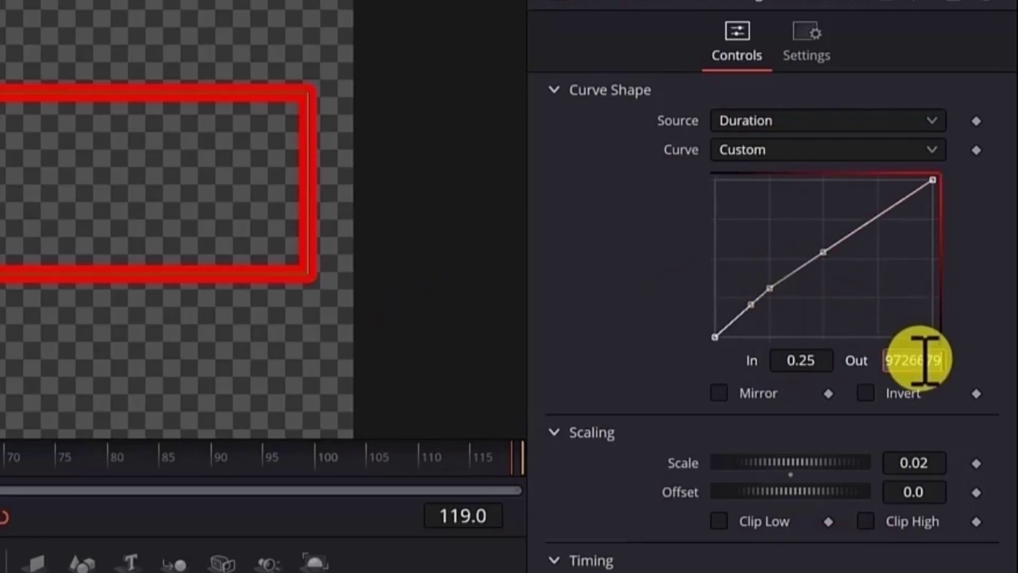
pyautogui.press('Return')
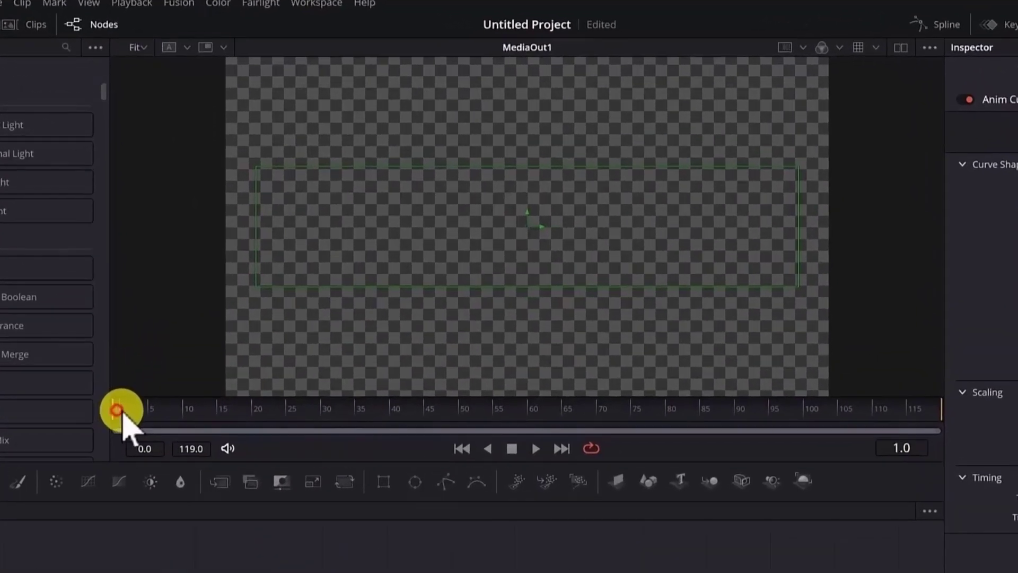
pyautogui.moveTo(122, 413); pyautogui.dragTo(323, 423)
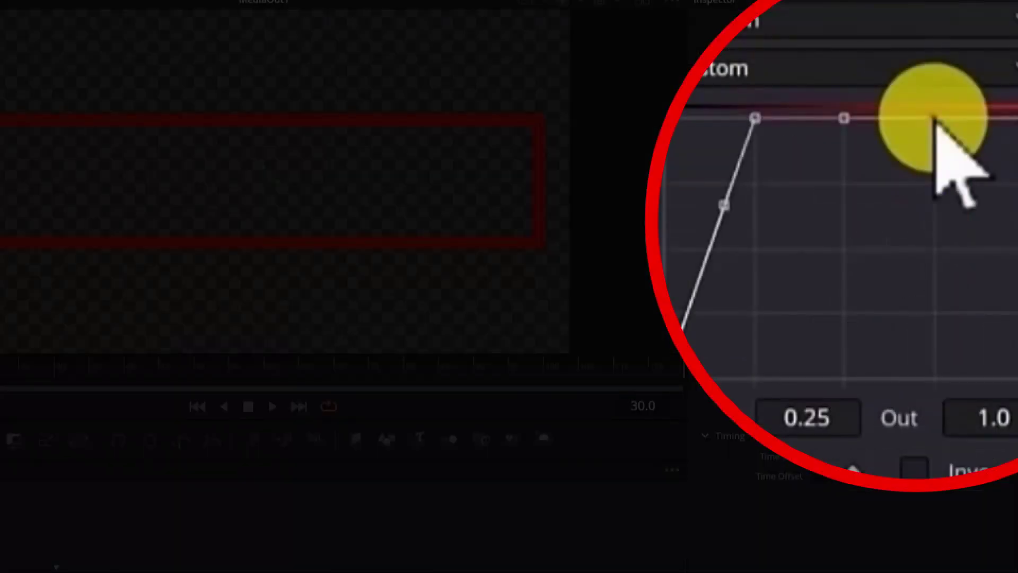
# Step: Add a point on the flat top and set the end point's Out to 0
pyautogui.click(934, 118)
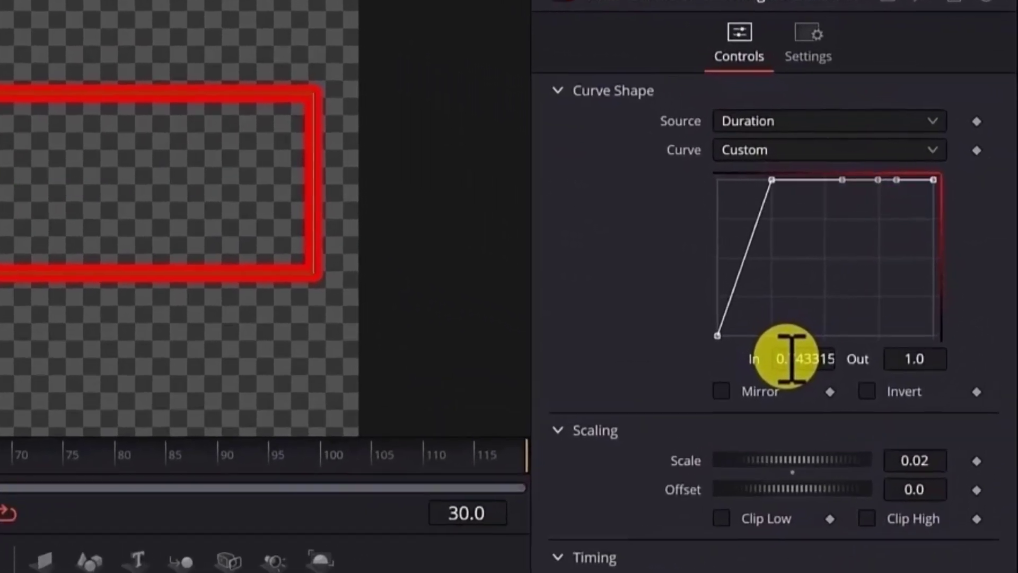
pyautogui.click(833, 320)
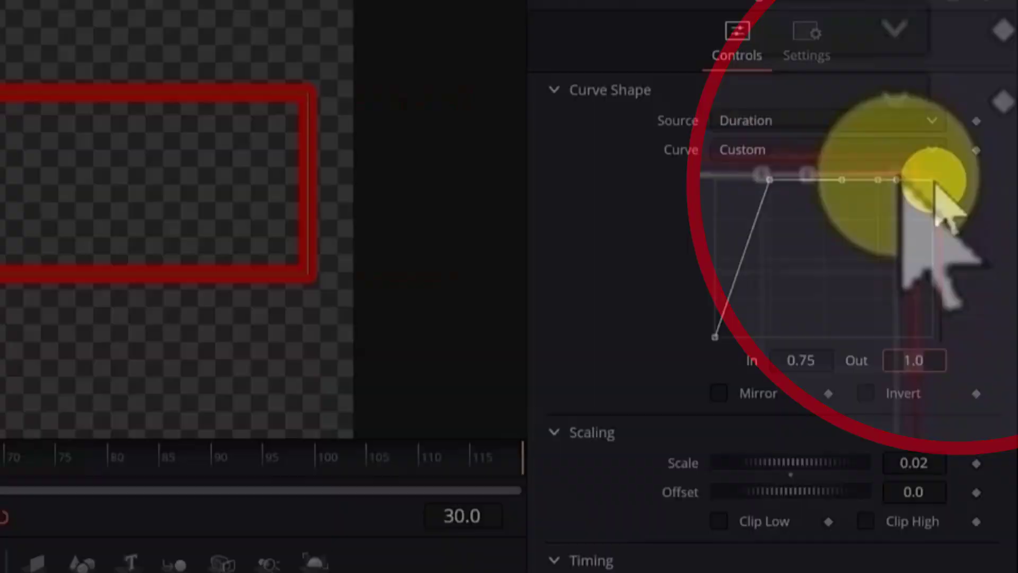
pyautogui.click(933, 180)
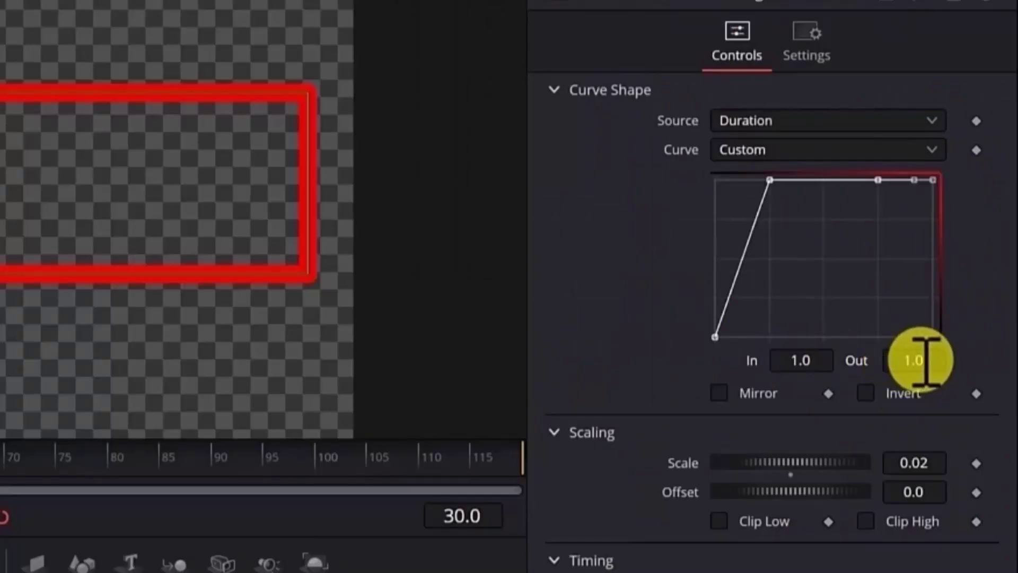
pyautogui.click(891, 364)
pyautogui.write('0')
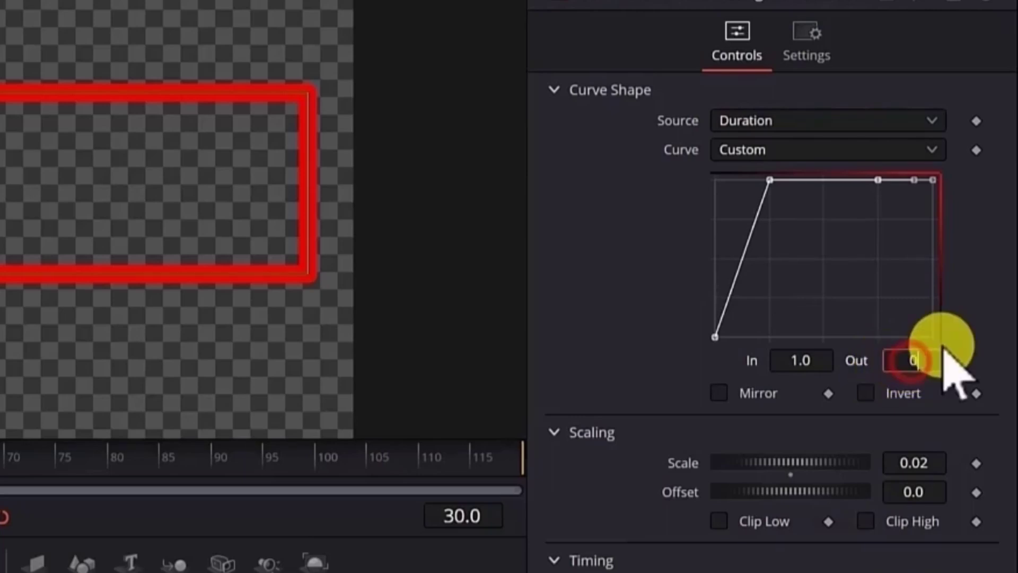
pyautogui.press('Tab')
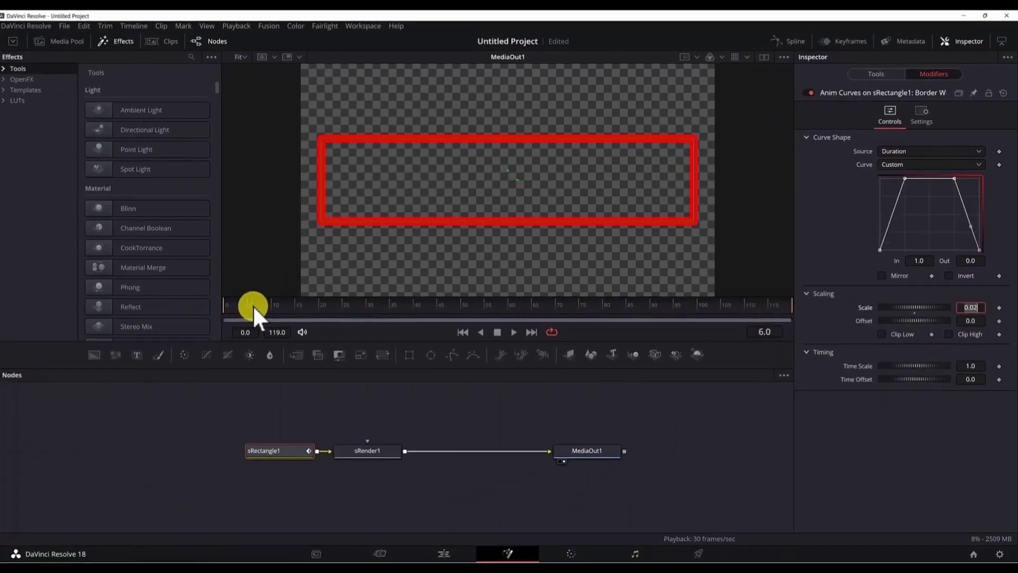
pyautogui.moveTo(253, 307); pyautogui.dragTo(225, 306)
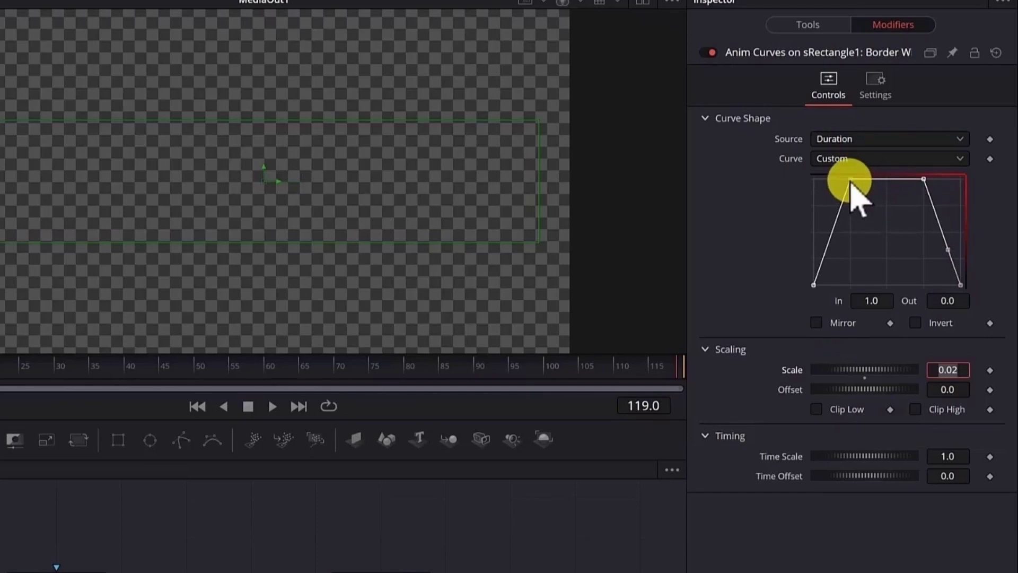
# Step: Drag Bézier handles on the rise and fall points to ease both corners, then preview playback
pyautogui.click(851, 180)
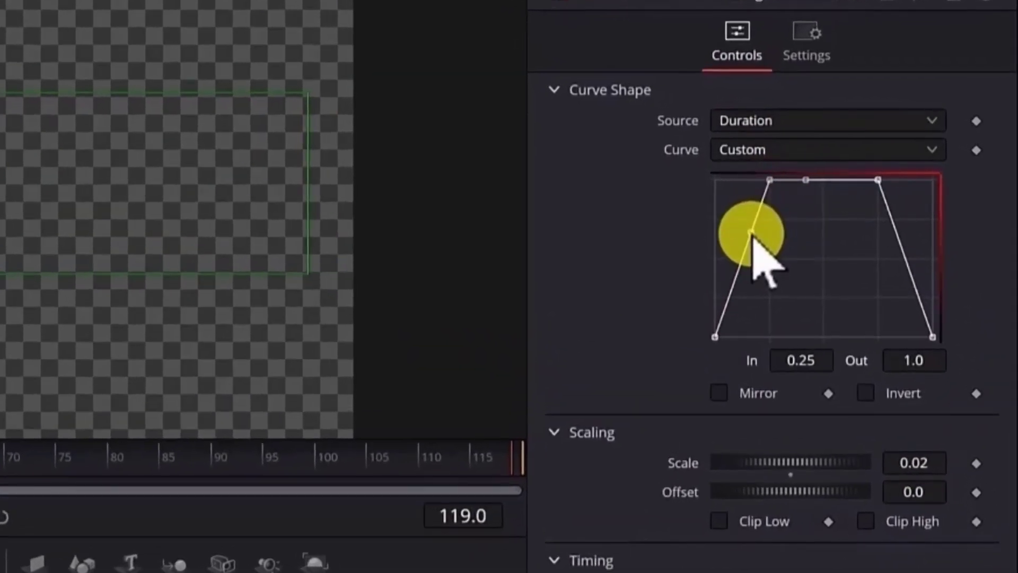
pyautogui.moveTo(751, 233); pyautogui.dragTo(717, 181)
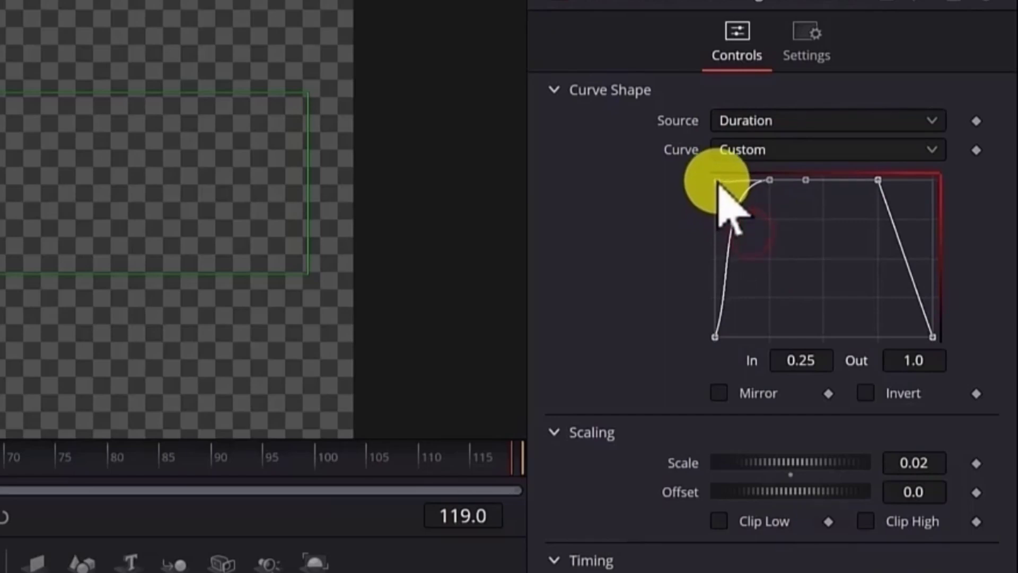
pyautogui.click(878, 181)
pyautogui.moveTo(896, 232); pyautogui.dragTo(941, 170)
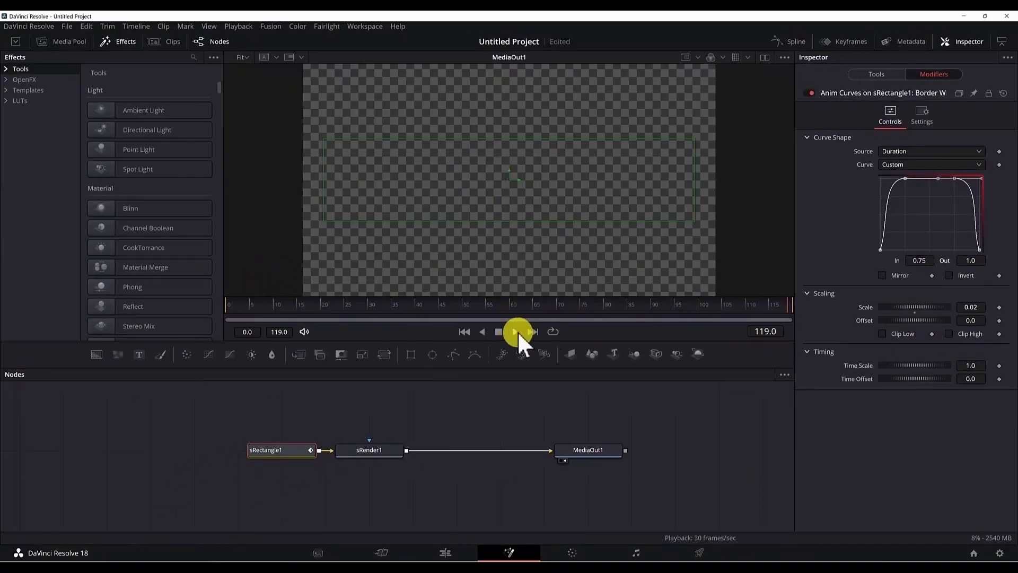
pyautogui.click(517, 330)
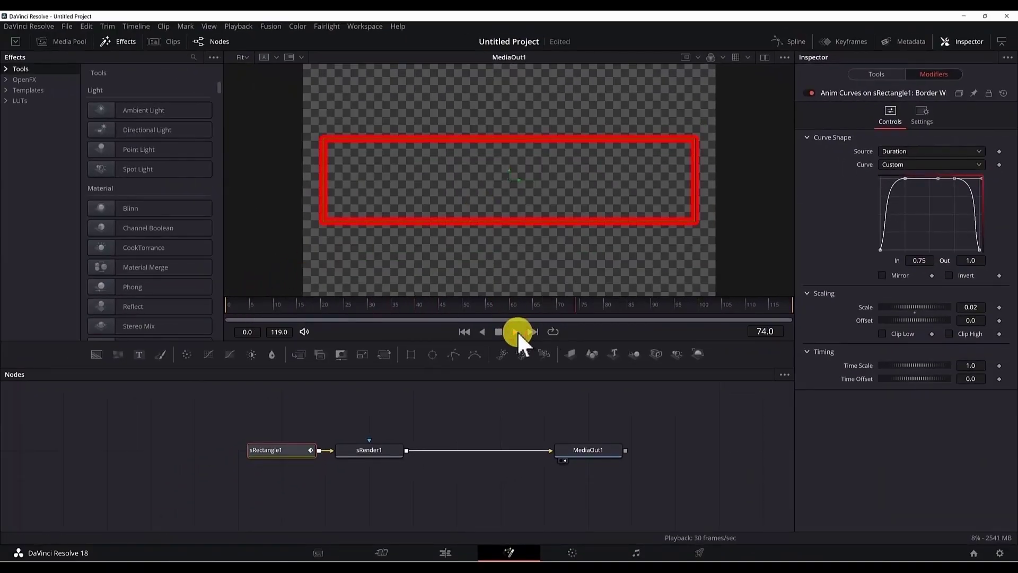
# Step: Stop playback and drive the rectangle's Length with an Anim Curves modifier
pyautogui.click(498, 332)
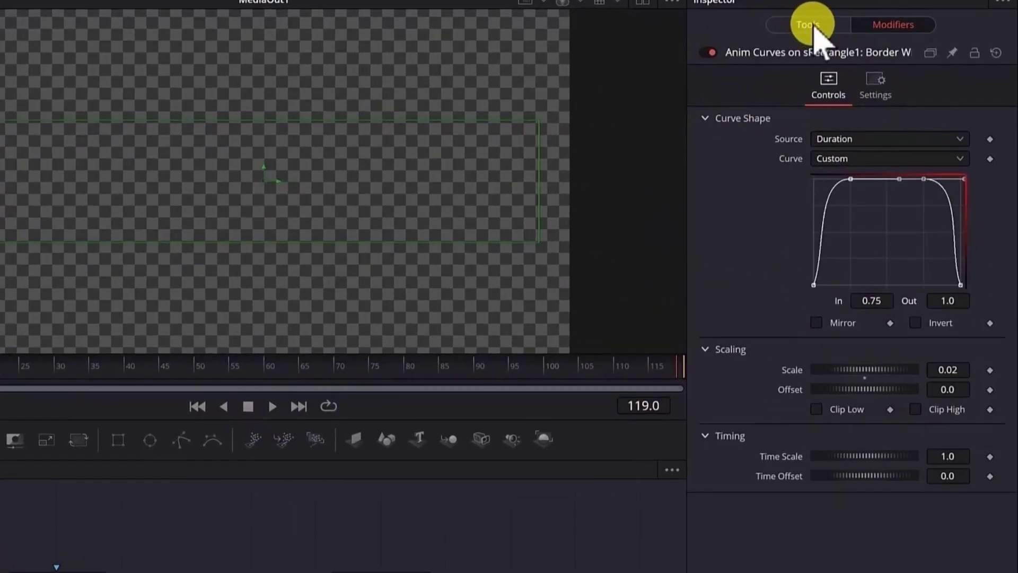
pyautogui.click(809, 25)
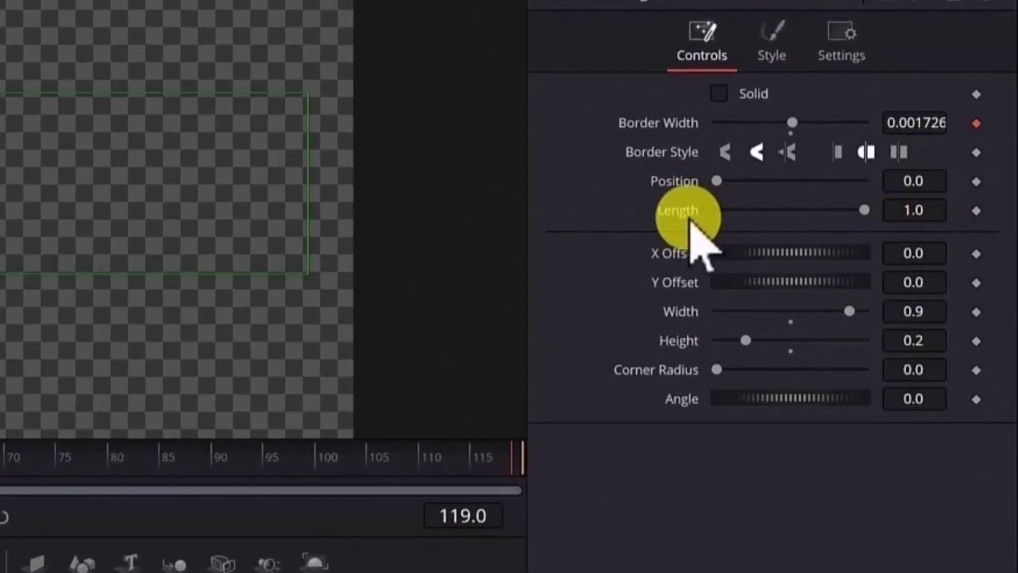
pyautogui.rightClick(663, 209)
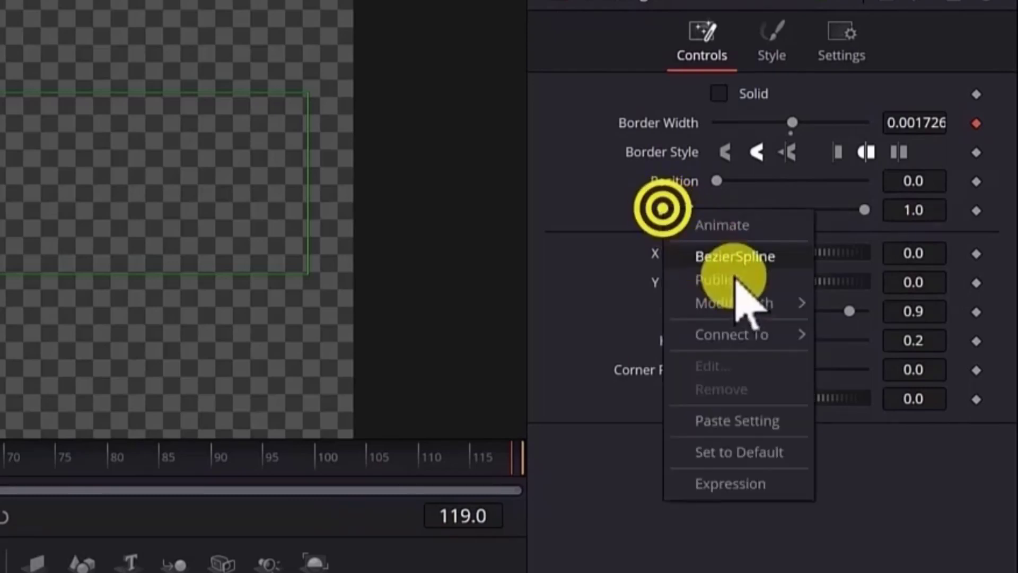
pyautogui.click(587, 308)
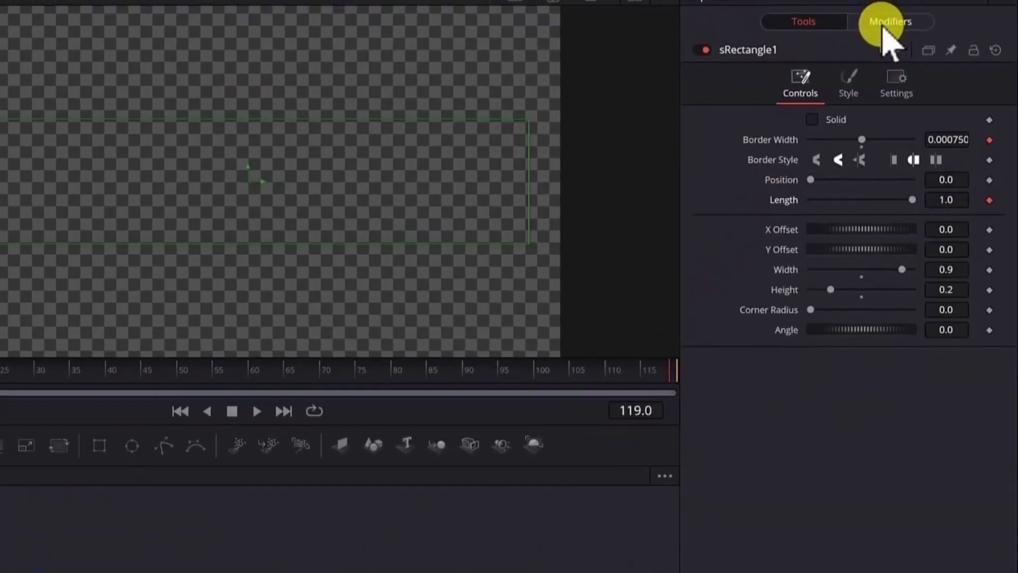
# Step: Rename the two modifiers BorderWidthAnimCurve and LengthAnimCurve
pyautogui.click(884, 23)
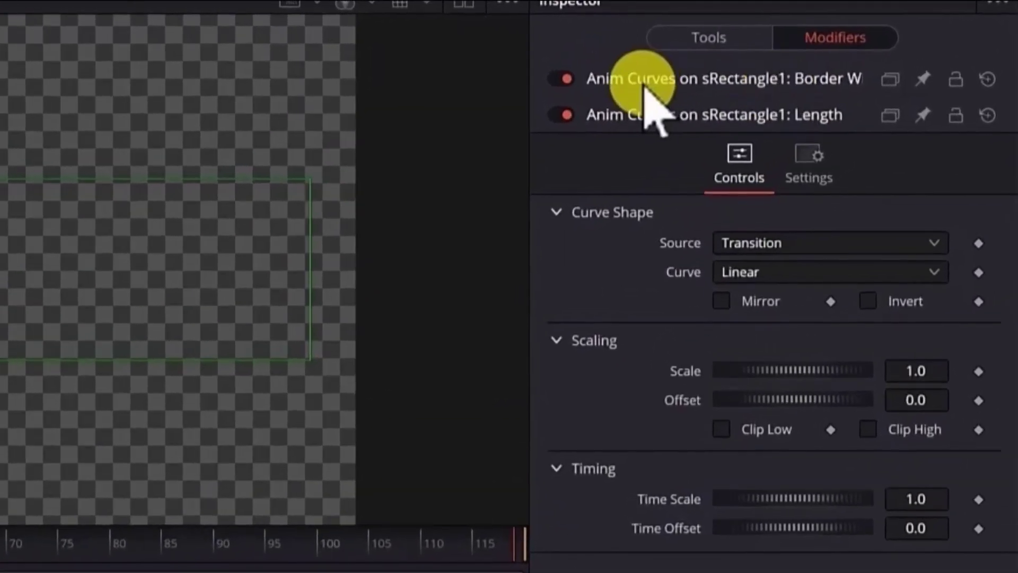
pyautogui.press('F2')
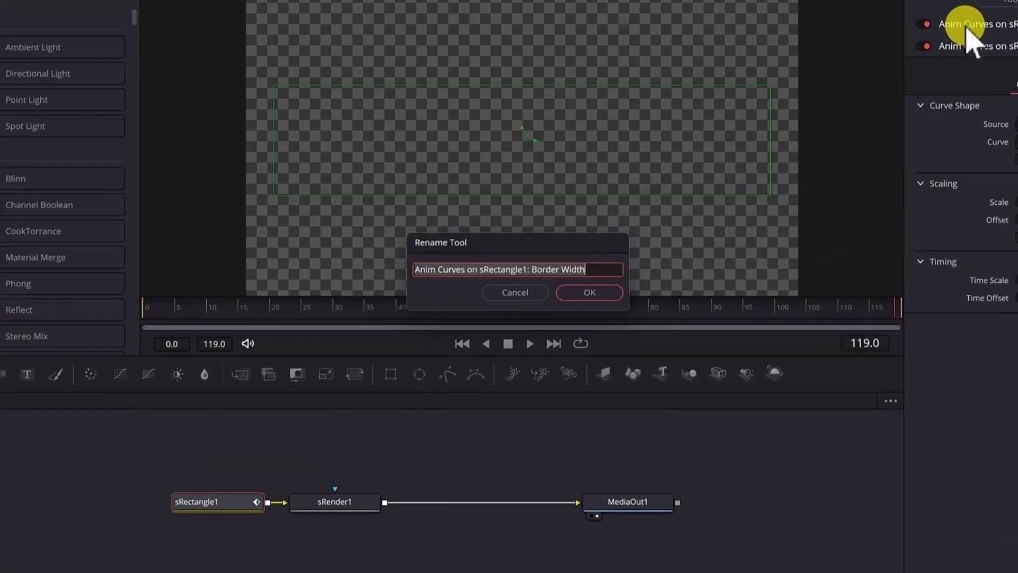
pyautogui.write('BorderWidthAnimCurve')
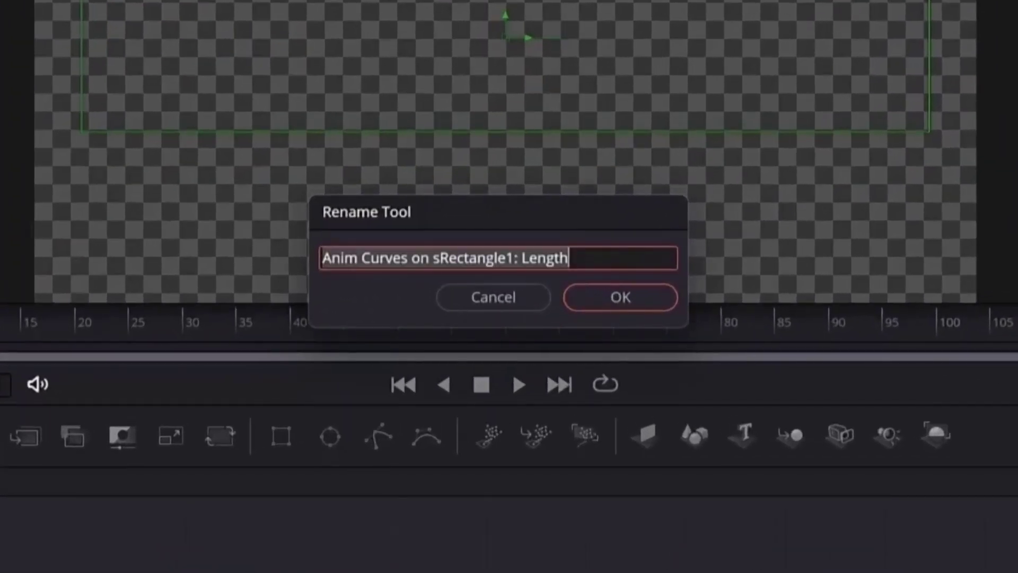
pyautogui.write('LengthAnimCurve')
pyautogui.press('Return')
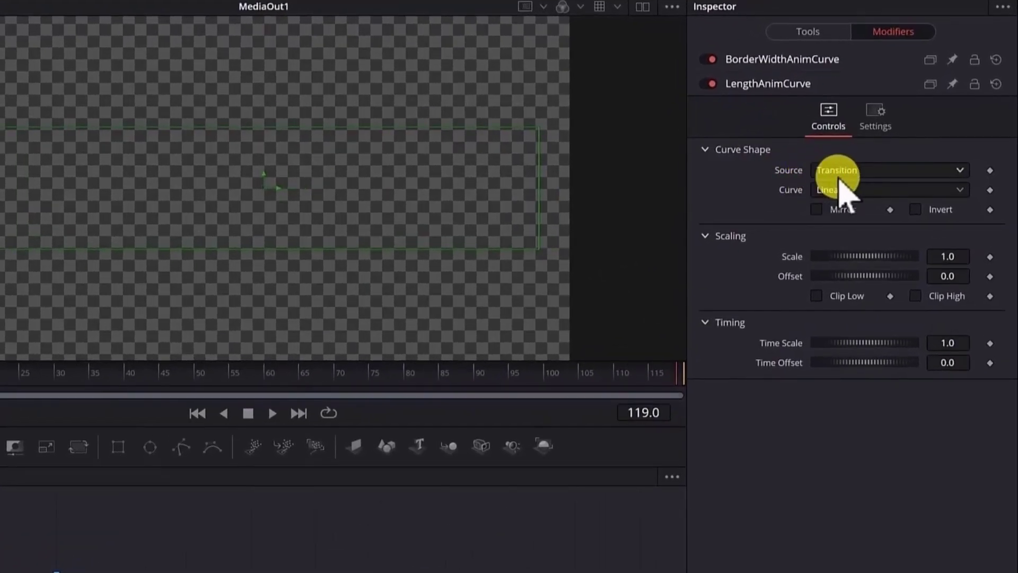
# Step: Set Source to Duration, Curve to Custom, with points 0.25/1 and 0.75/1 and end Out 0
pyautogui.click(841, 190)
pyautogui.click(843, 215)
pyautogui.click(820, 311)
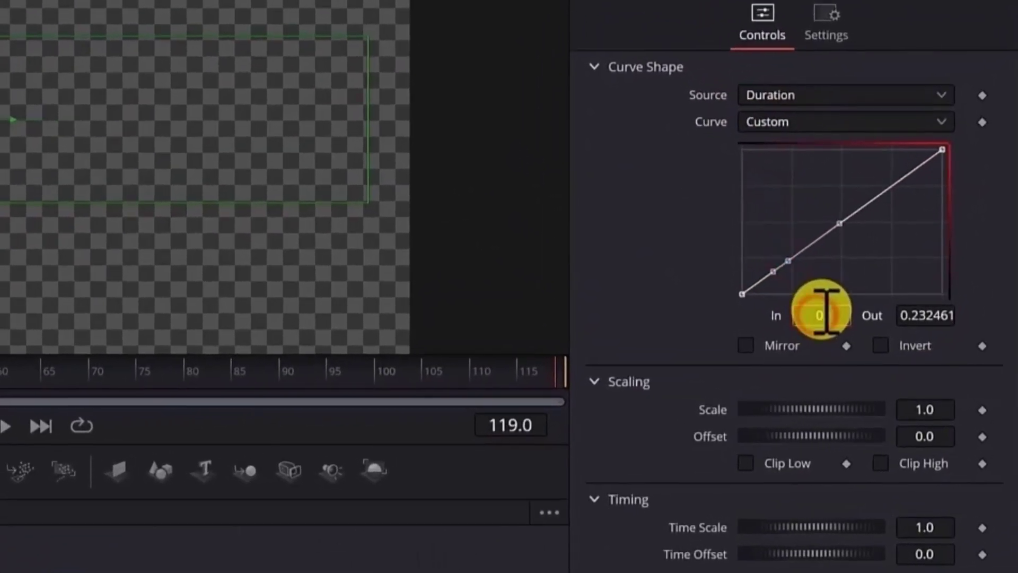
pyautogui.write('0.25')
pyautogui.press('Tab')
pyautogui.write('1')
pyautogui.press('Tab')
pyautogui.click(834, 314)
pyautogui.write('1')
pyautogui.press('Tab')
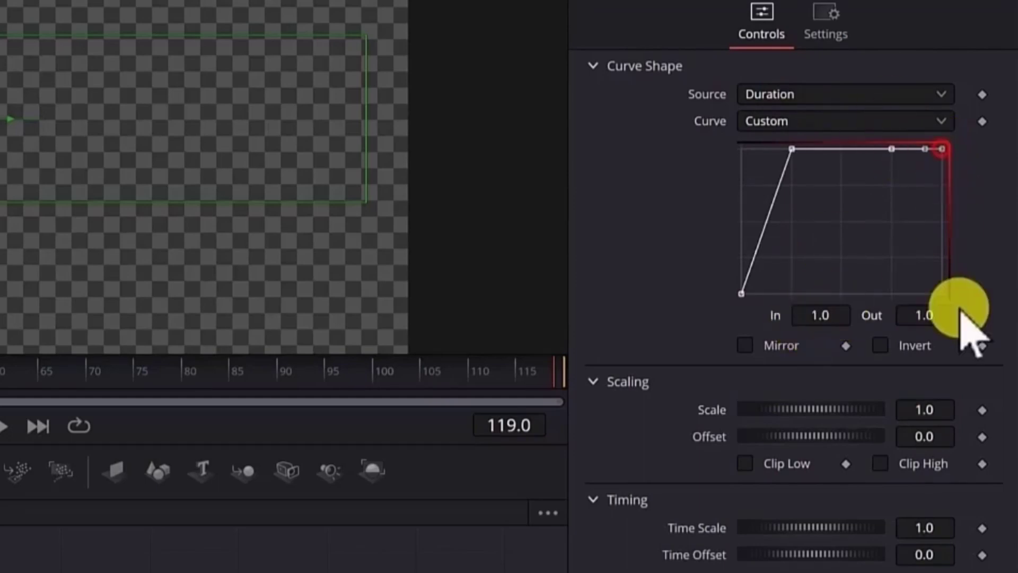
pyautogui.write('0')
pyautogui.press('Tab')
# Step: Smooth the curve's rising and falling corners and play the composition
pyautogui.click(791, 150)
pyautogui.click(743, 153)
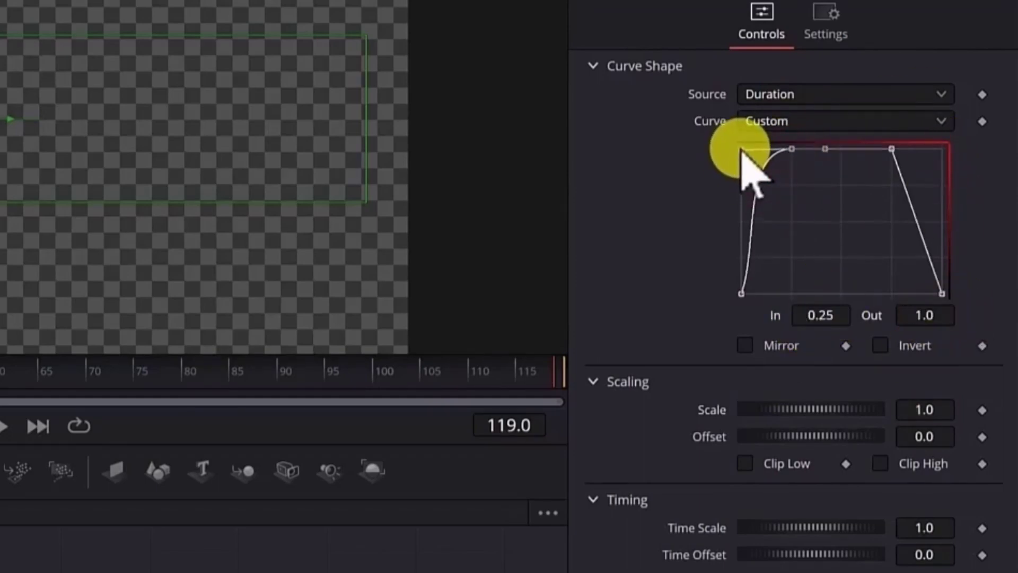
pyautogui.click(892, 149)
pyautogui.click(915, 199)
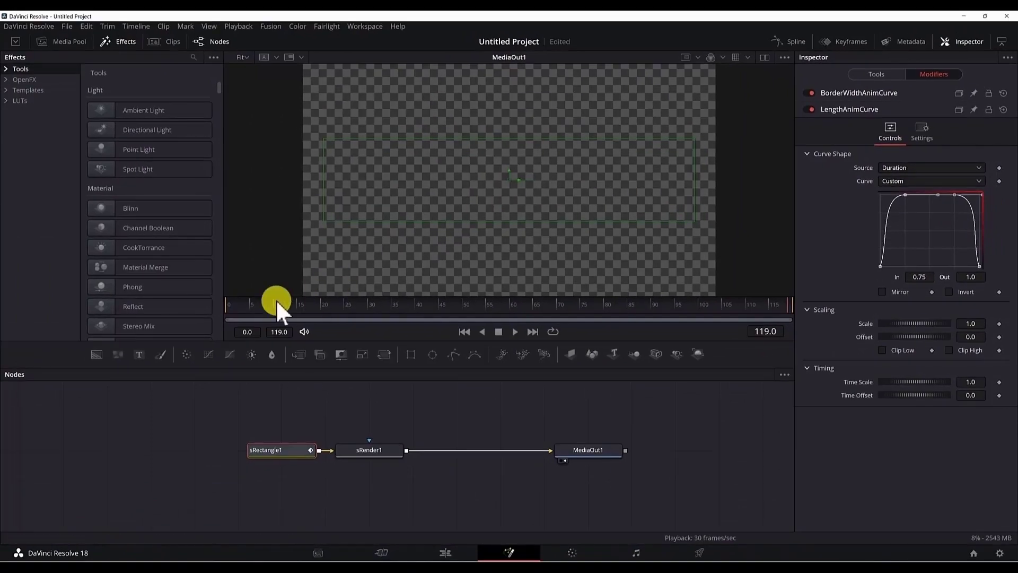
pyautogui.click(514, 333)
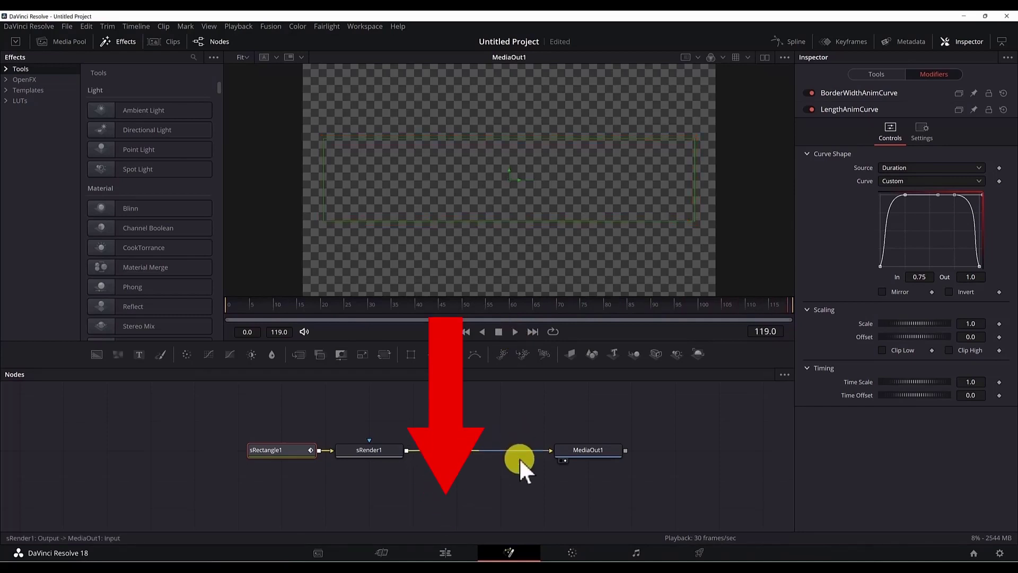
# Step: On the Edit timeline, move the Fusion Composition to Video 2 and place img.jpg beneath on Video 1
pyautogui.click(445, 553)
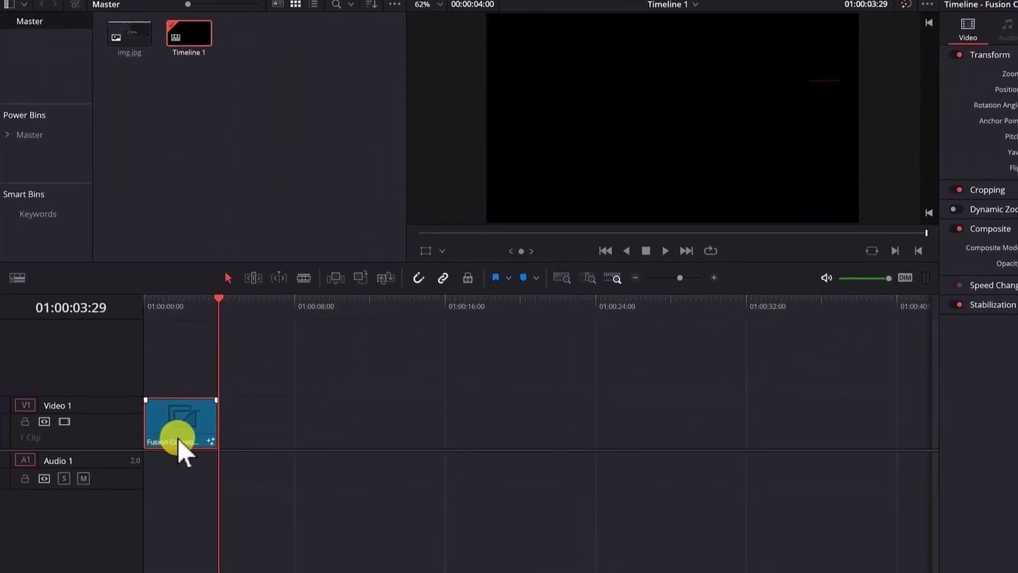
pyautogui.moveTo(178, 443); pyautogui.dragTo(179, 390)
pyautogui.click(132, 42)
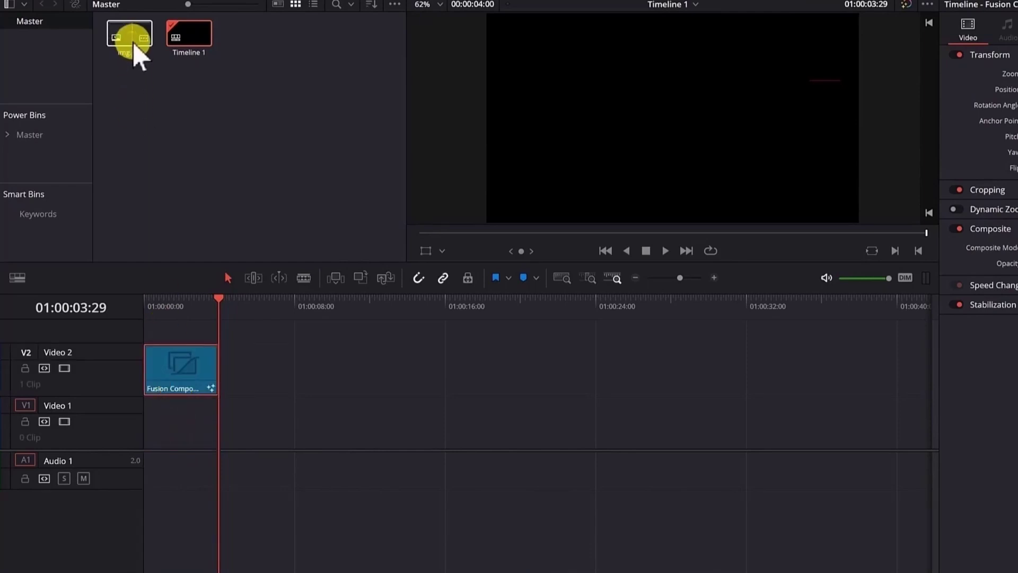
pyautogui.moveTo(137, 34); pyautogui.dragTo(143, 416)
# Step: Extend the Fusion Composition clip so it ends together with img.jpg
pyautogui.click(258, 307)
pyautogui.moveTo(303, 260); pyautogui.dragTo(334, 260)
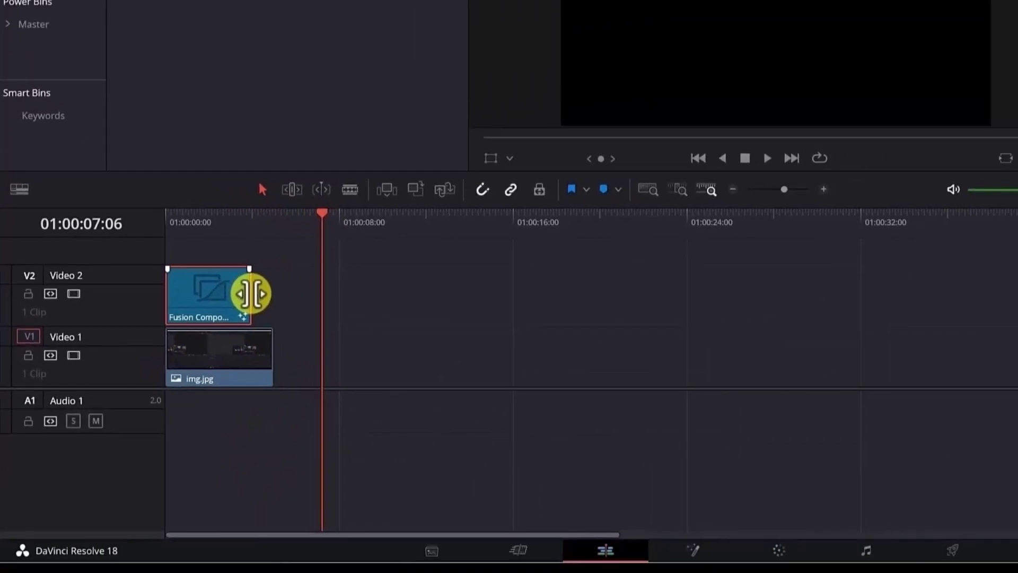
pyautogui.moveTo(251, 294); pyautogui.dragTo(273, 293)
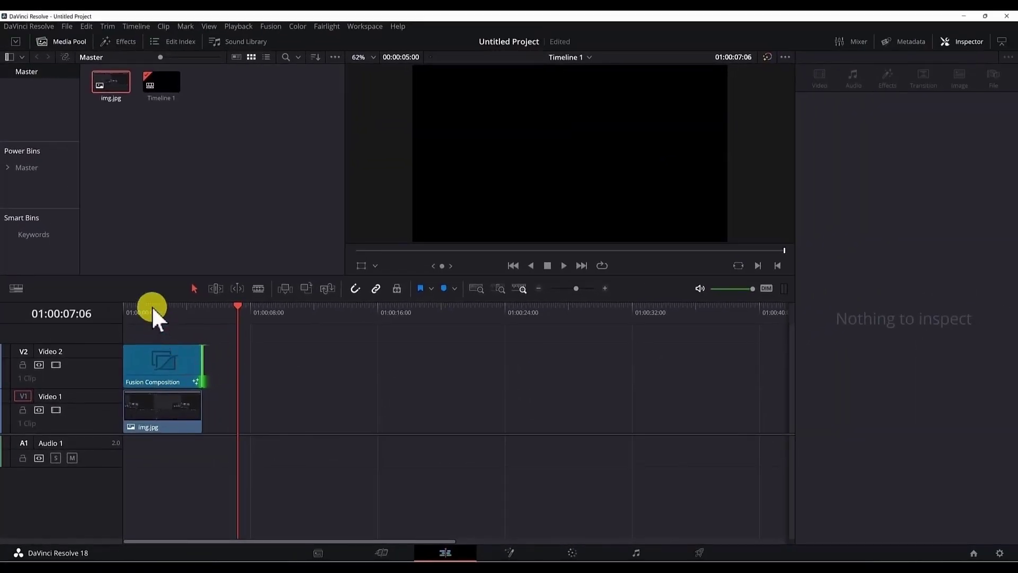
# Step: Play the timeline from the start to preview the red outline over the image
pyautogui.click(206, 215)
pyautogui.click(561, 264)
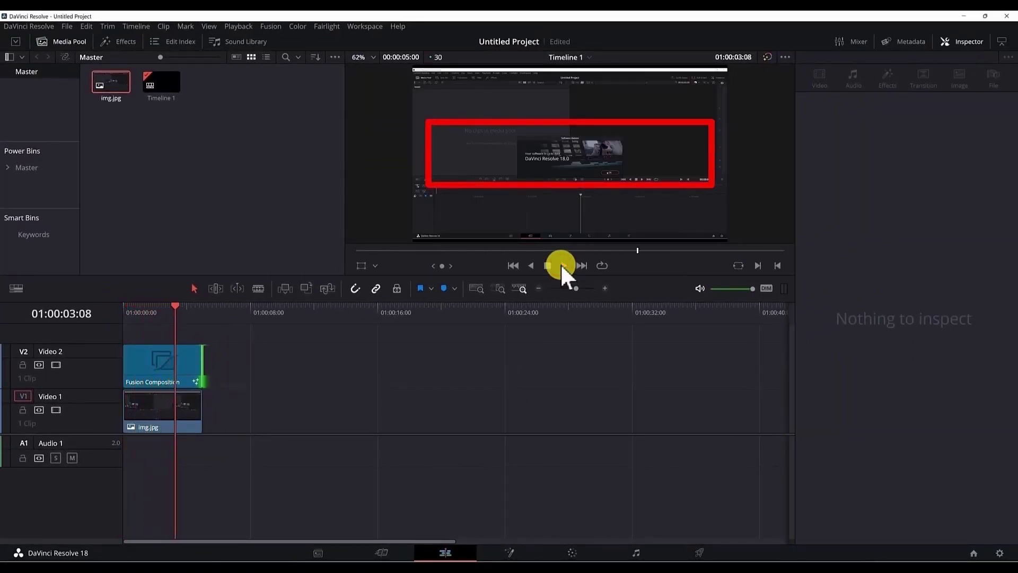
pyautogui.click(547, 266)
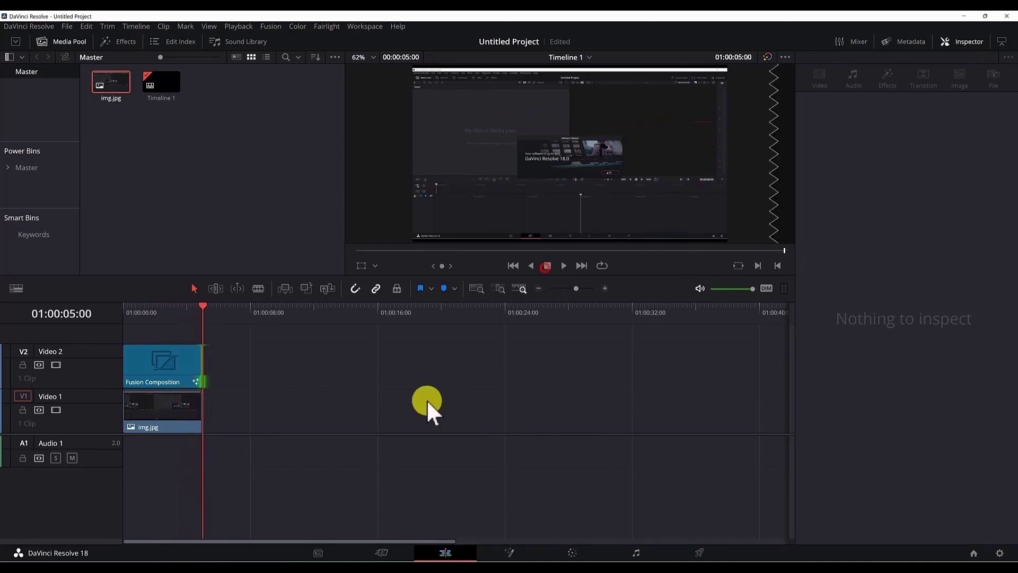
# Step: At 01:00:02:28, give the Fusion Composition clip Zoom X 0.680, then unlink zoom and set Zoom Y 1.340
pyautogui.moveTo(177, 308); pyautogui.dragTo(170, 309)
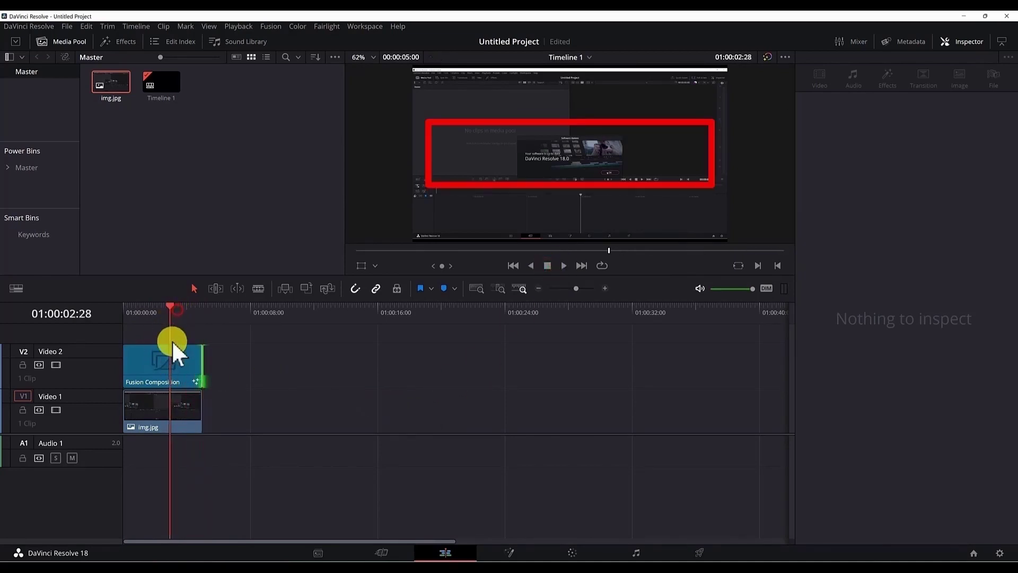
pyautogui.click(188, 358)
pyautogui.click(596, 157)
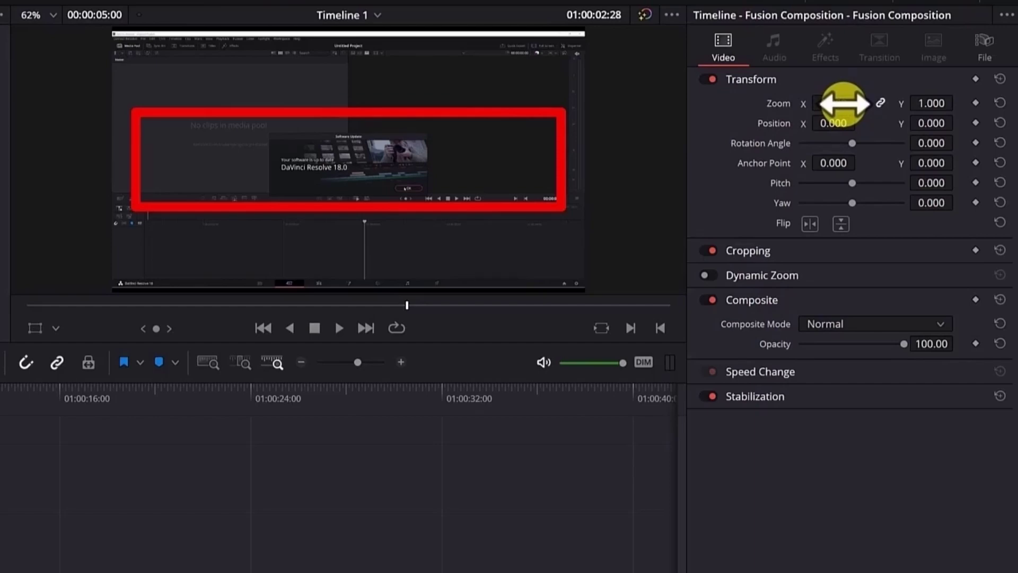
pyautogui.moveTo(845, 103)
pyautogui.mouseDown()
pyautogui.moveTo(833, 102)
pyautogui.moveTo(845, 102)
pyautogui.mouseUp()
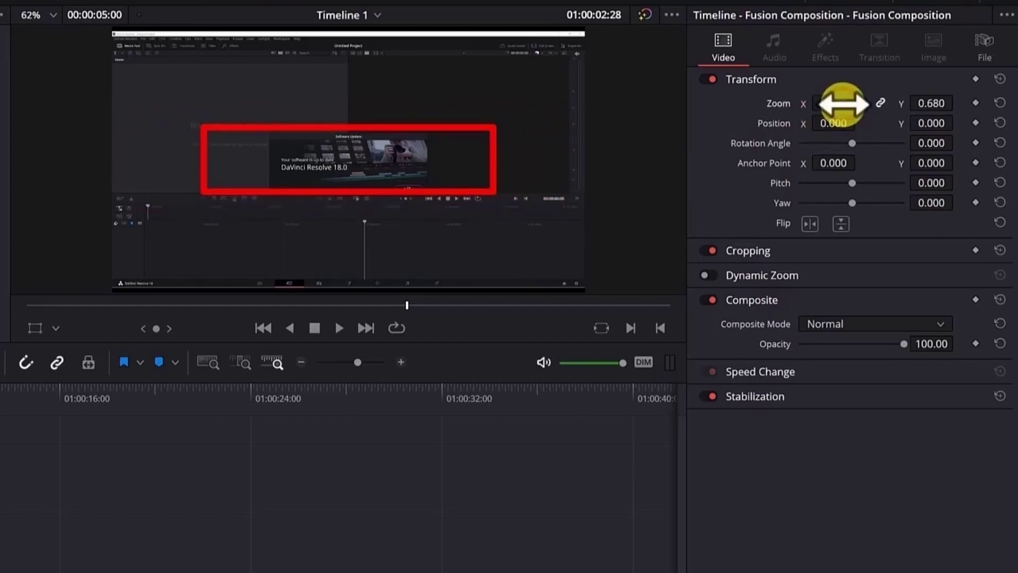
pyautogui.click(880, 104)
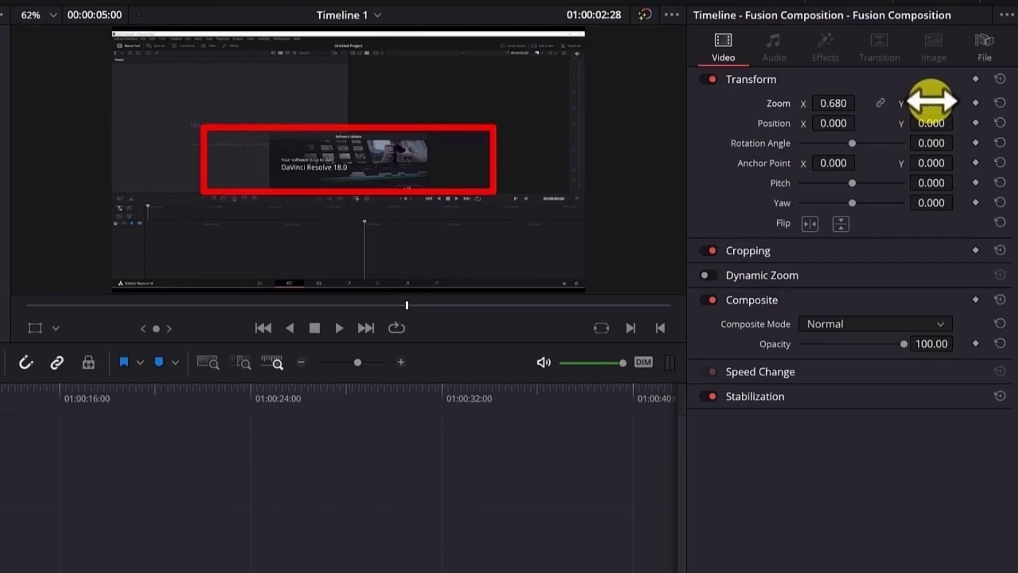
pyautogui.moveTo(932, 101); pyautogui.dragTo(223, 371)
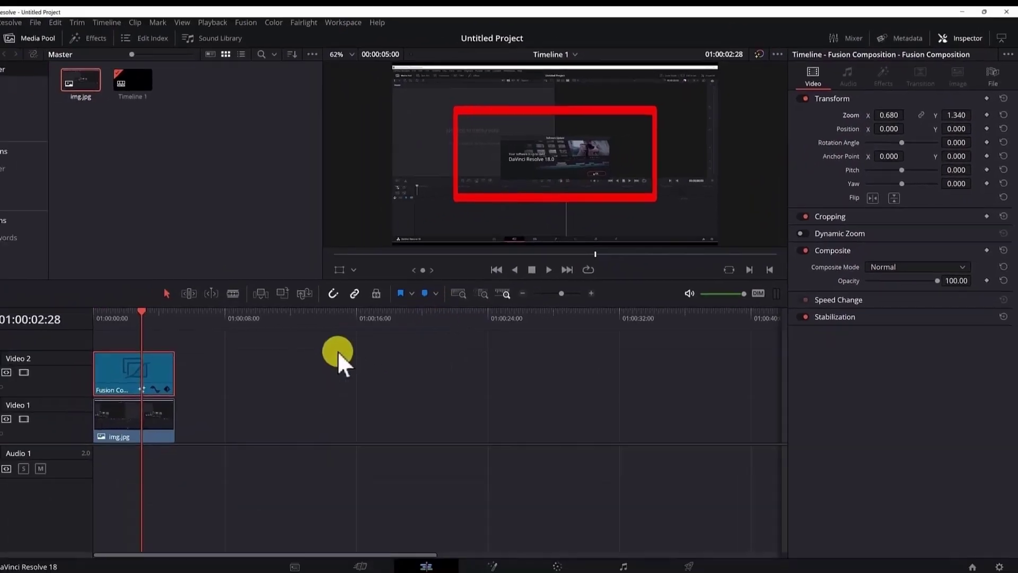